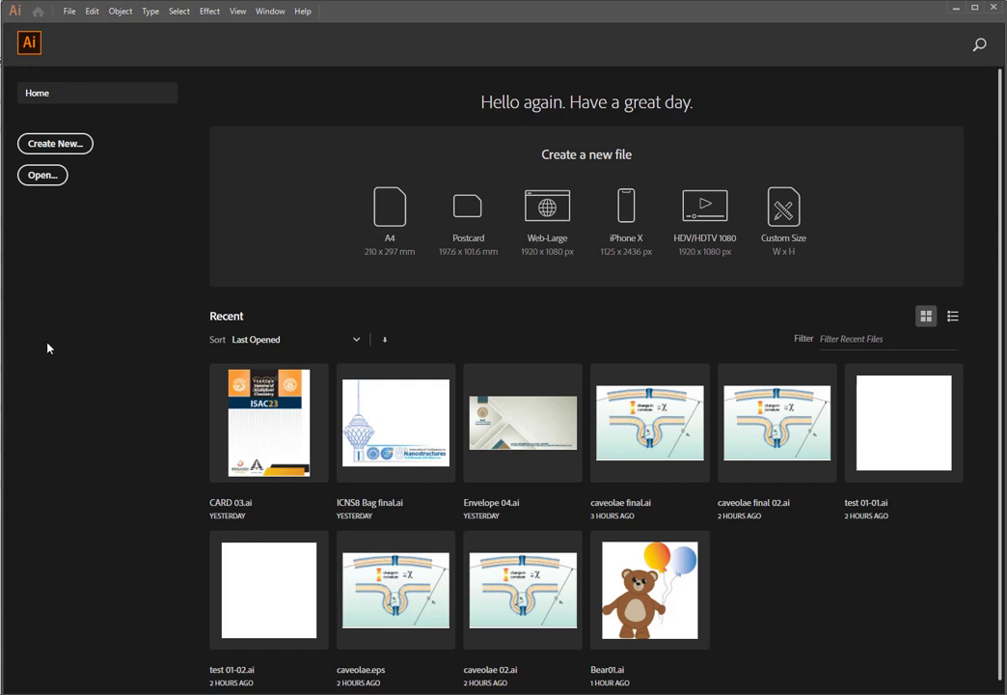
Step: Open the recent file Bear01.ai and bring its artboard into view
{"action": "left_click", "coordinate": [627, 565]}
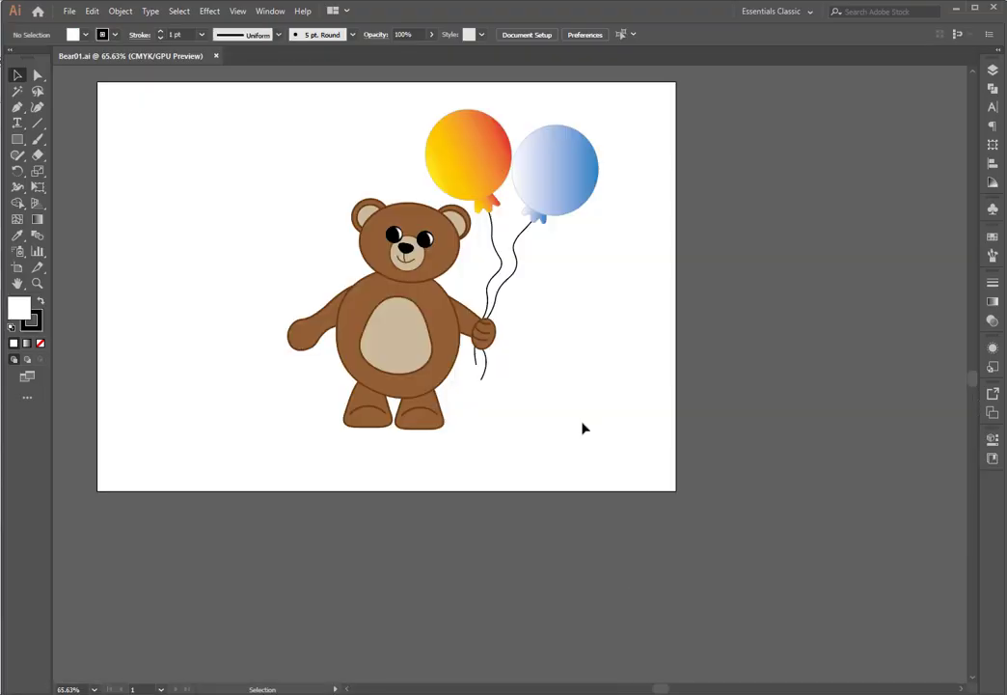
{"action": "scroll", "coordinate": [613, 421], "scroll_direction": "up", "scroll_amount": 2}
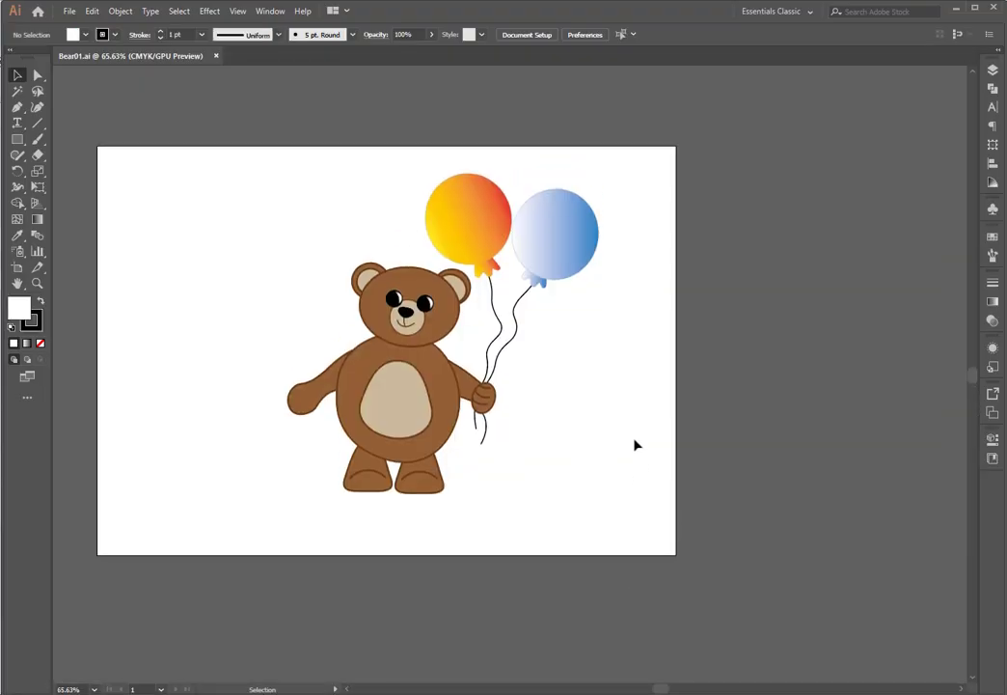
{"action": "scroll", "coordinate": [639, 402], "scroll_direction": "down", "scroll_amount": 1}
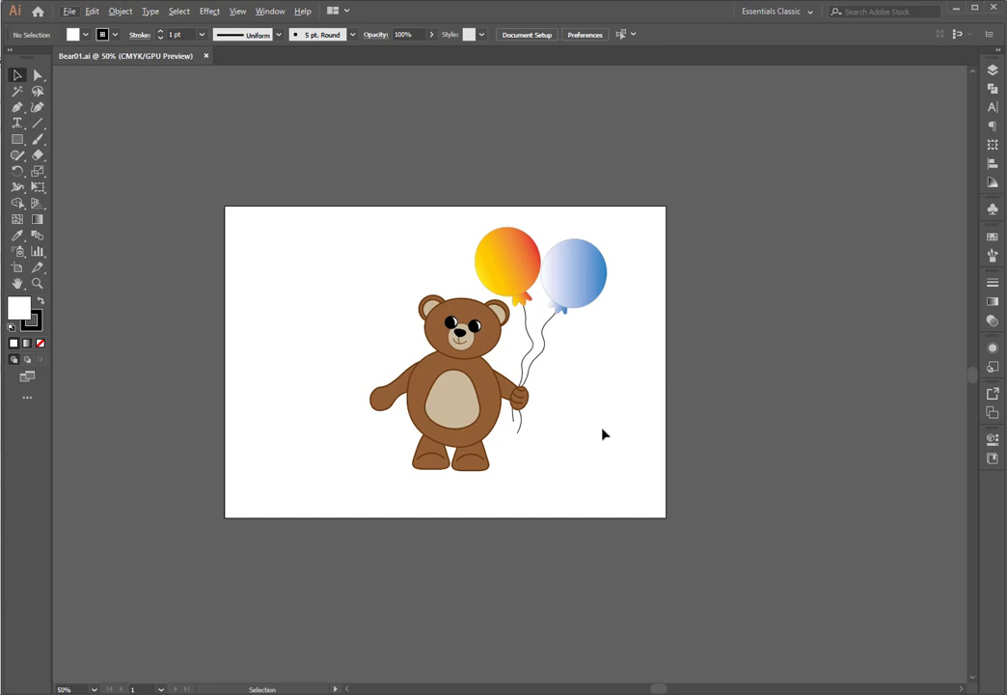
{"action": "left_click_drag", "start_coordinate": [627, 413], "coordinate": [508, 394]}
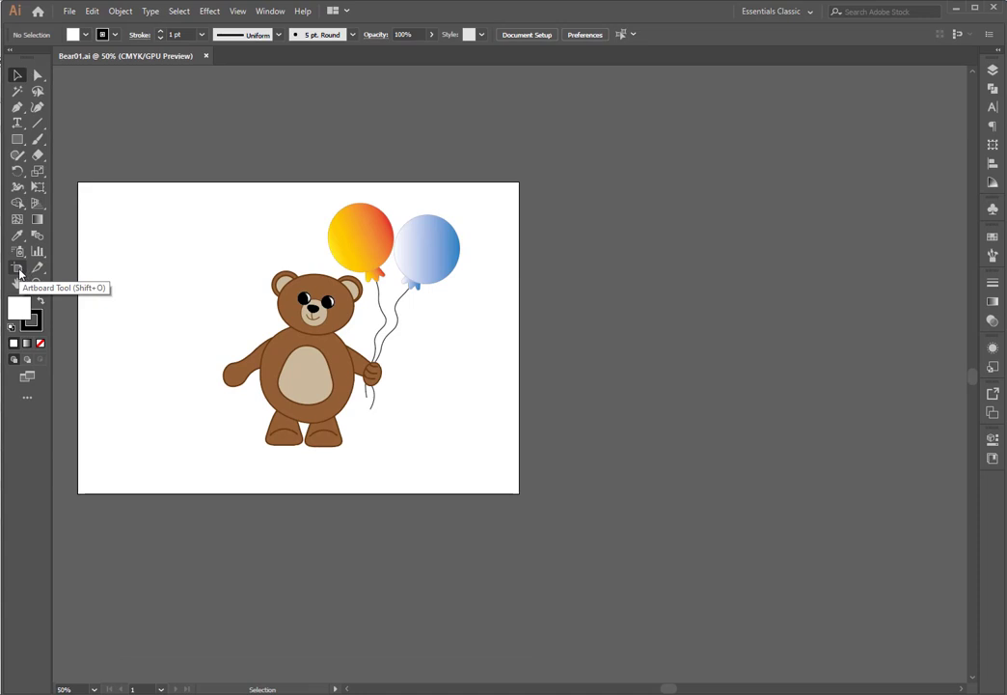
Step: Try resizing Artboard 1 freely from its upper-left corner with the Artboard tool
{"action": "left_click", "coordinate": [18, 271]}
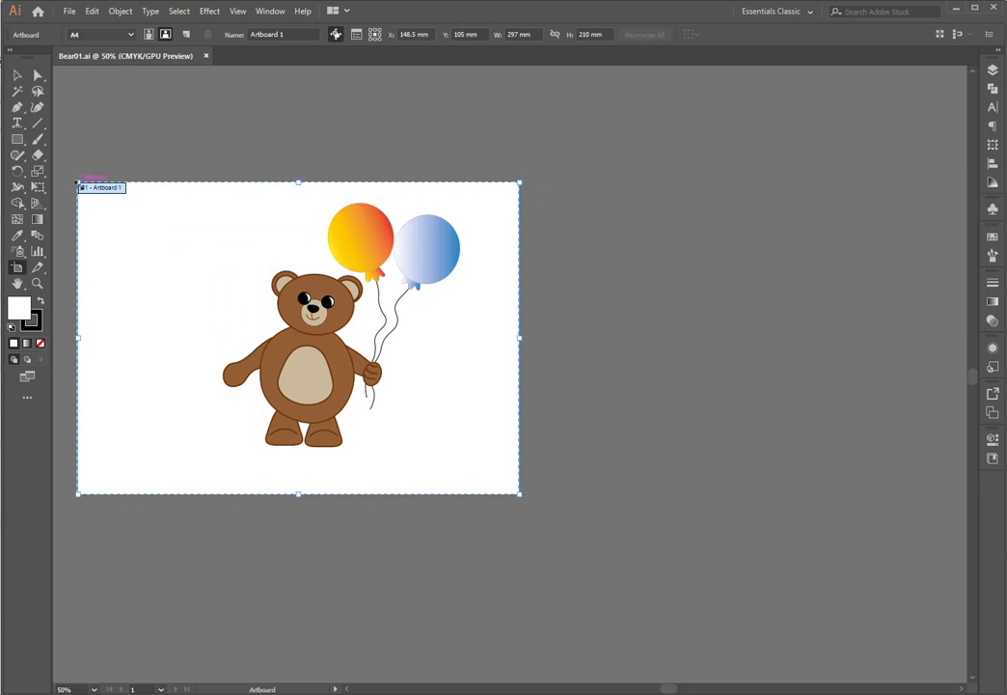
{"action": "left_click_drag", "start_coordinate": [77, 182], "coordinate": [162, 193]}
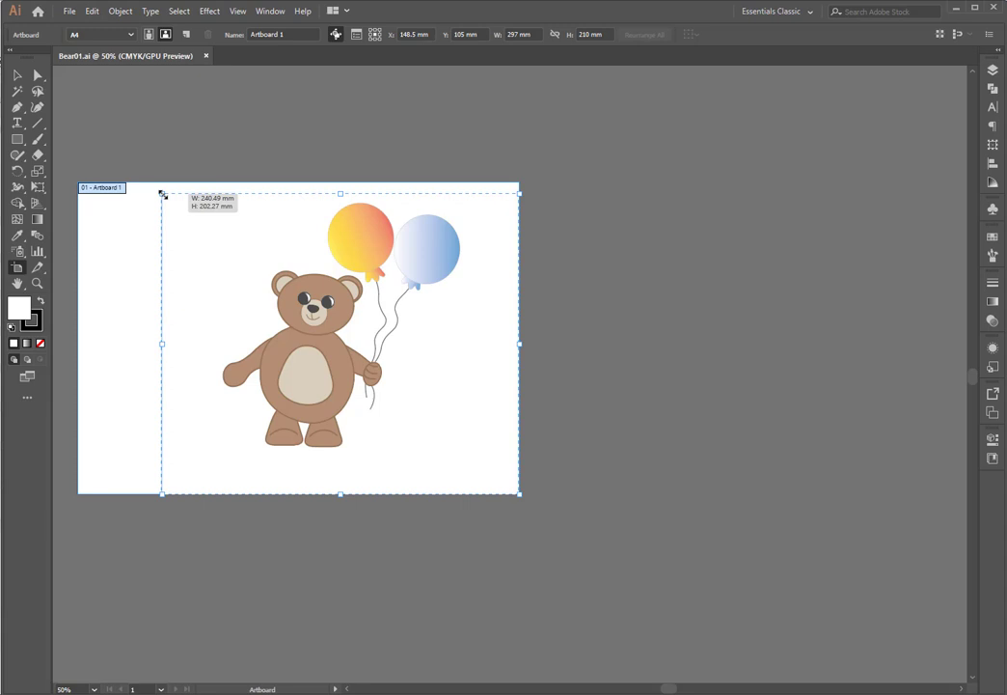
{"action": "left_click_drag", "start_coordinate": [162, 194], "coordinate": [108, 218]}
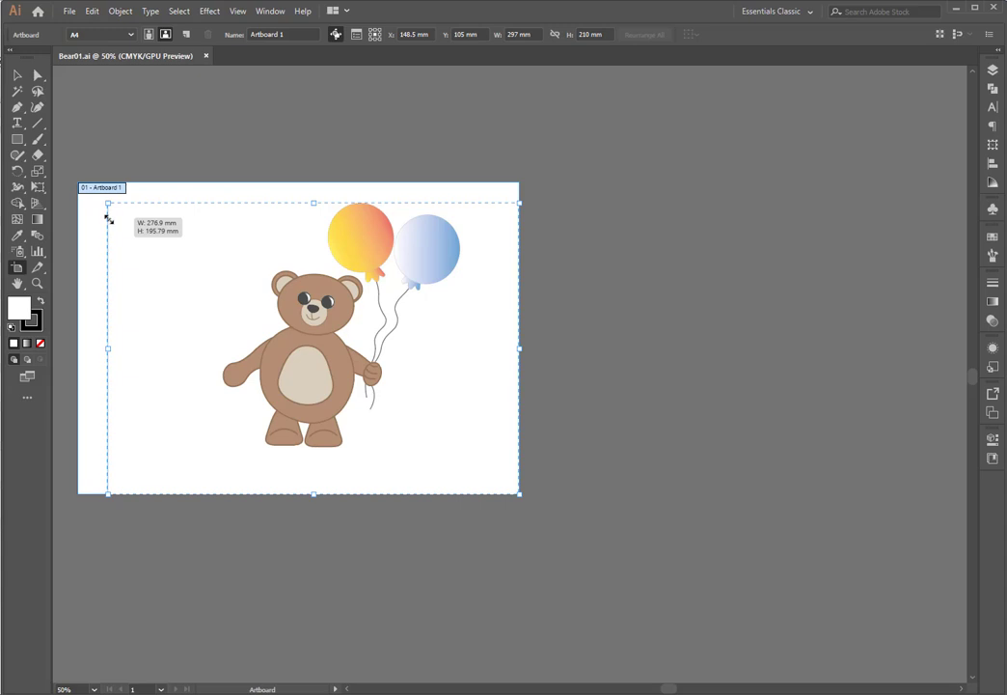
{"action": "left_click_drag", "start_coordinate": [108, 218], "coordinate": [199, 185]}
Step: Move Artboard 1 with its artwork slightly right and down, to about X 155.69 mm and Y 107.7 mm
{"action": "key", "text": "space"}
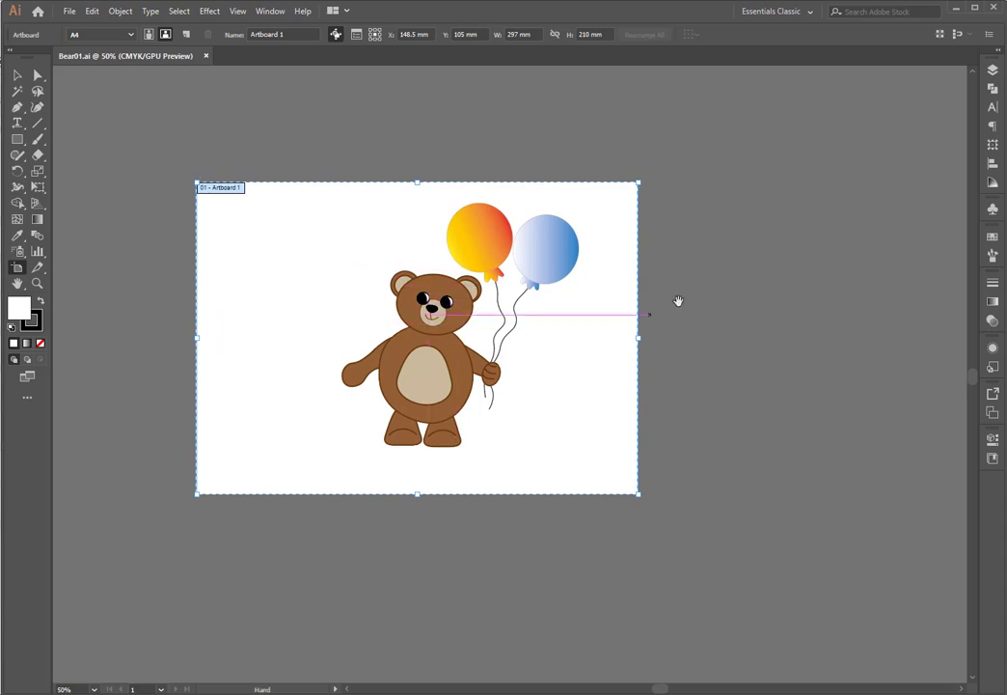
{"action": "left_click_drag", "start_coordinate": [678, 301], "coordinate": [569, 305]}
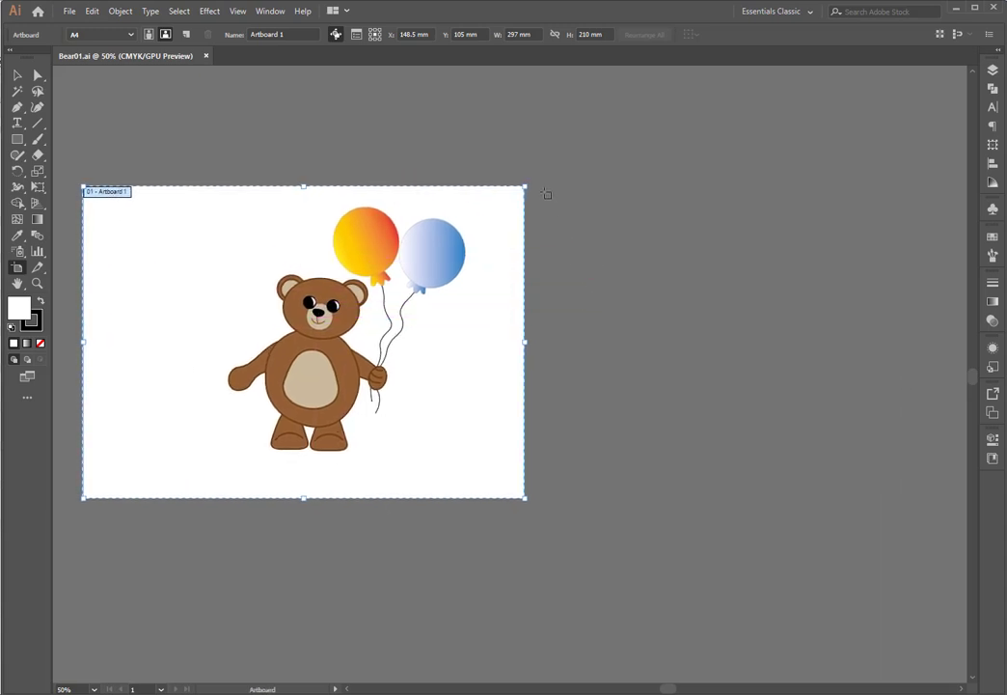
{"action": "left_click_drag", "start_coordinate": [244, 306], "coordinate": [255, 311]}
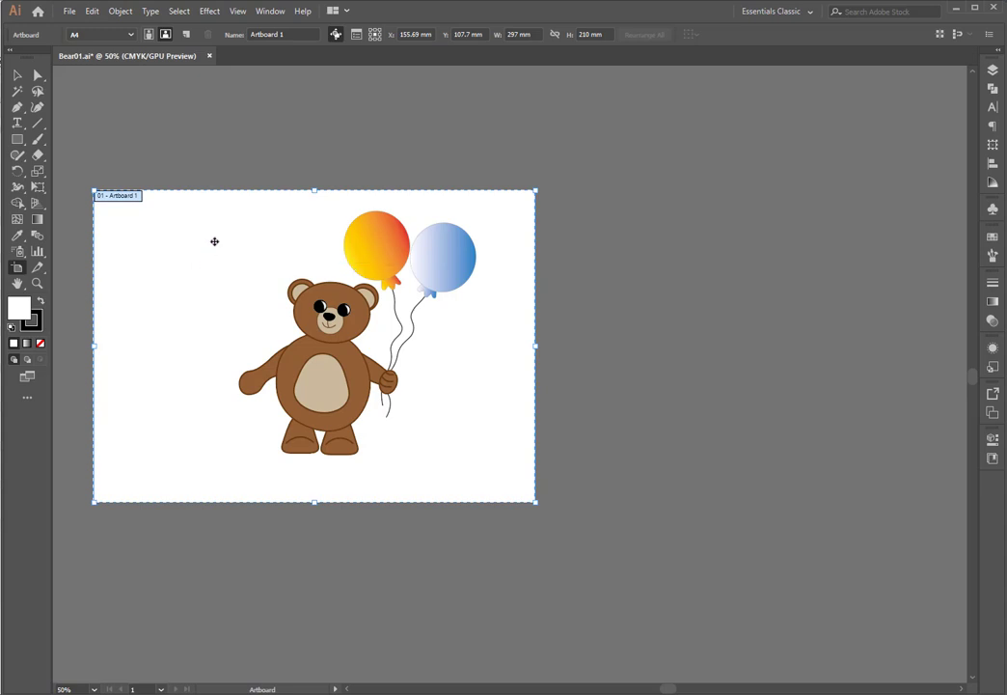
{"action": "left_click", "coordinate": [17, 76]}
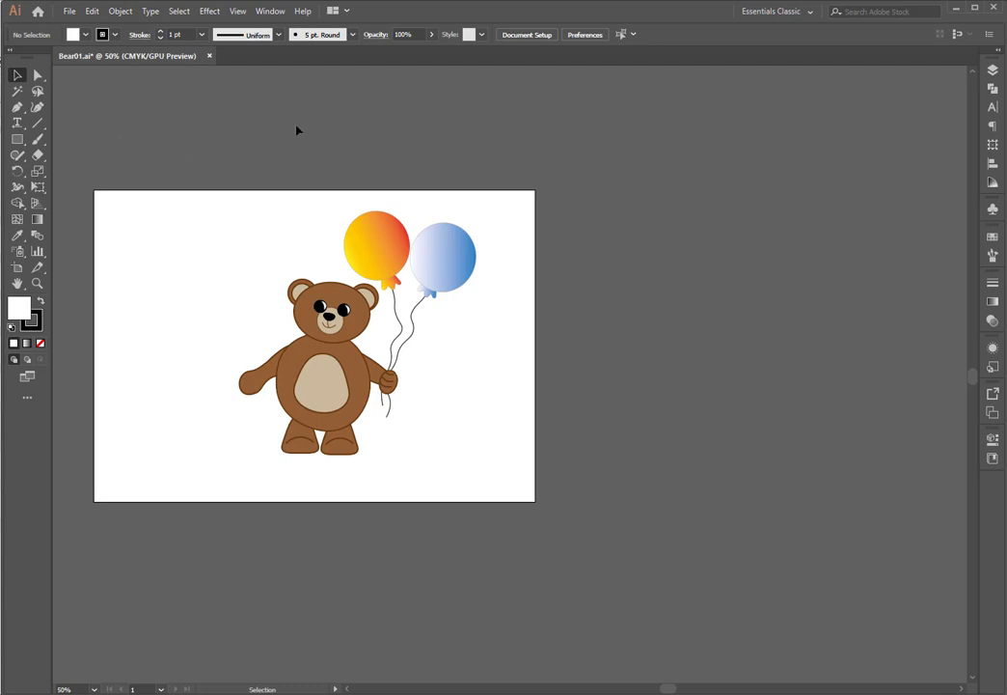
Step: Add a new blank 297 x 210 mm artboard to the right of Artboard 1
{"action": "left_click", "coordinate": [17, 271]}
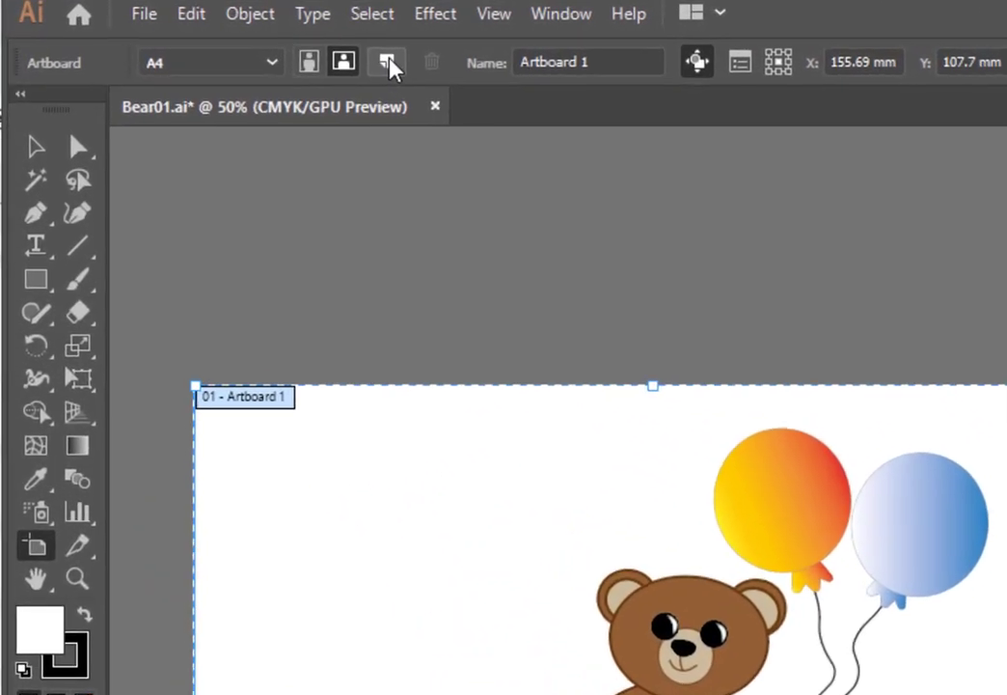
{"action": "key", "text": "ctrl+plus"}
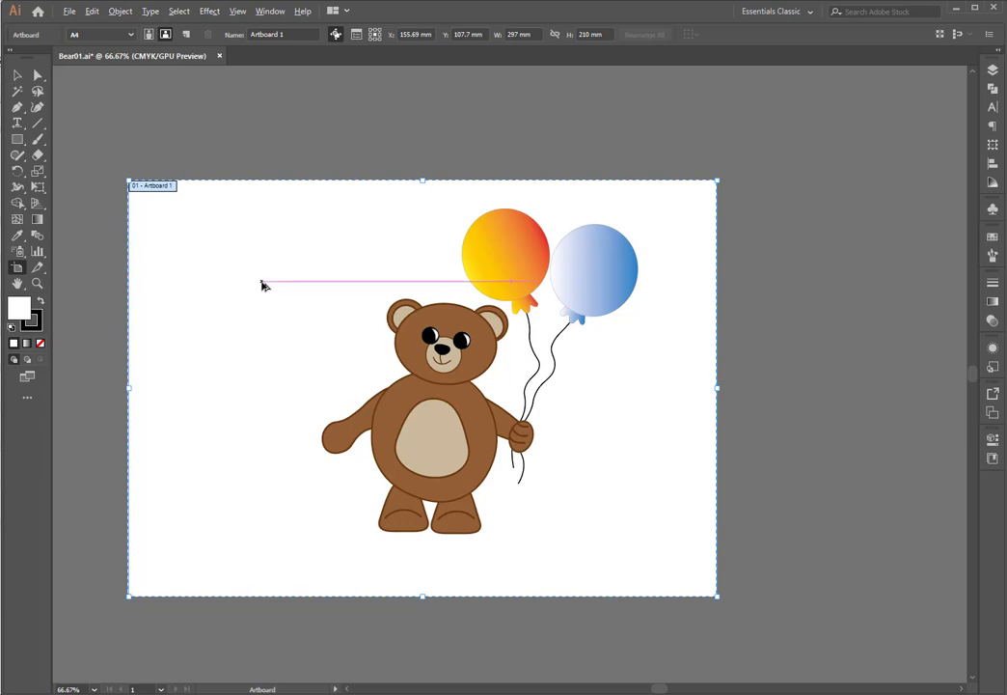
{"action": "scroll", "coordinate": [266, 282], "scroll_direction": "down", "scroll_amount": 2}
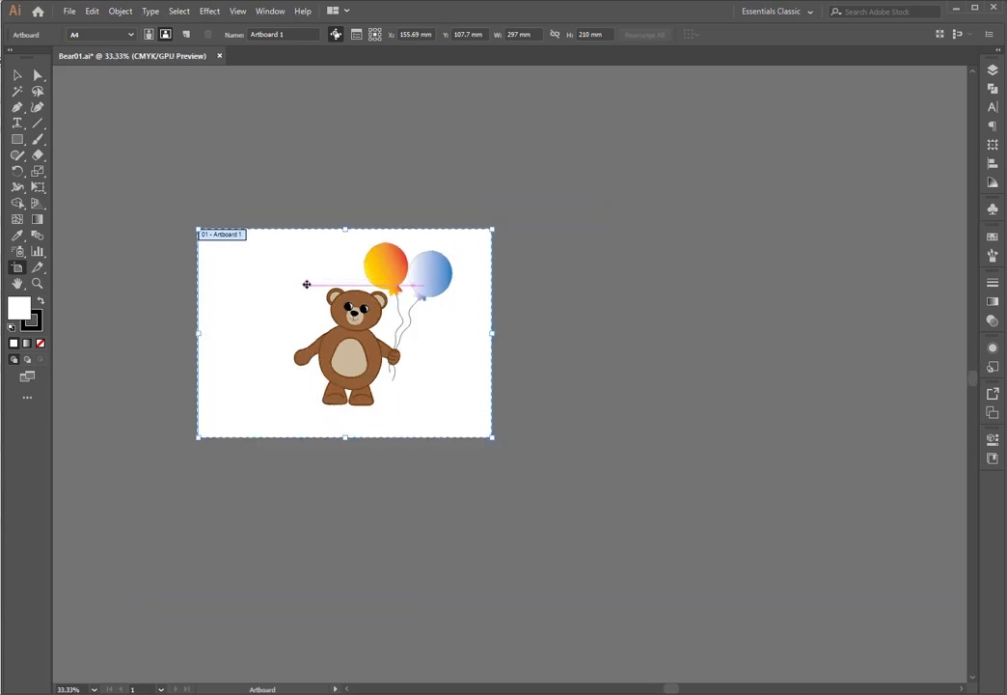
{"action": "left_click_drag", "start_coordinate": [320, 286], "coordinate": [217, 271]}
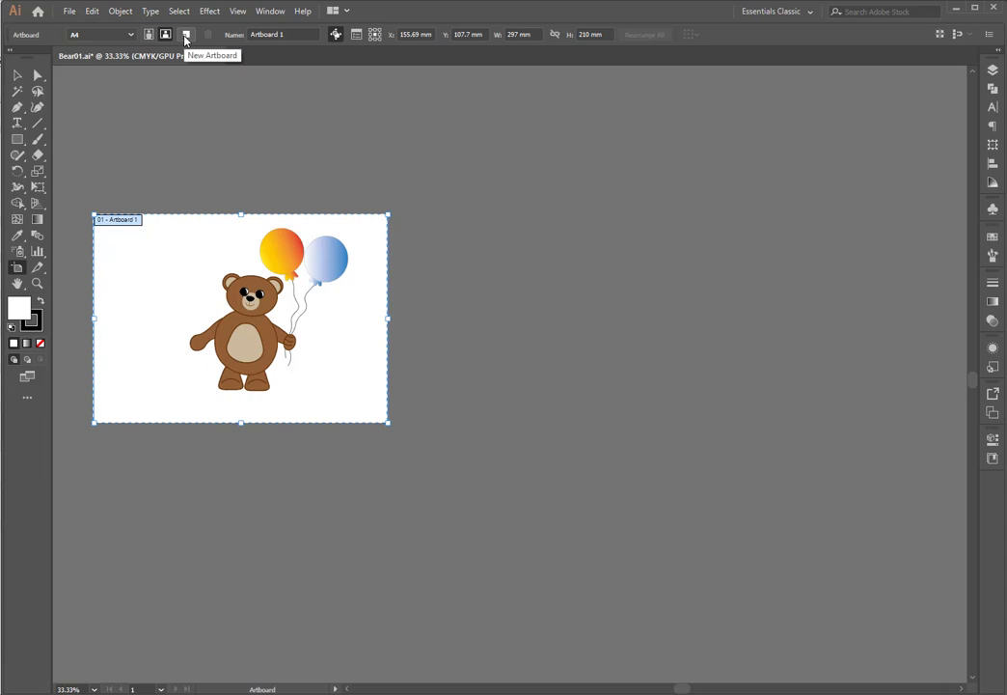
{"action": "left_click", "coordinate": [186, 36]}
{"action": "left_click_drag", "start_coordinate": [321, 203], "coordinate": [372, 164]}
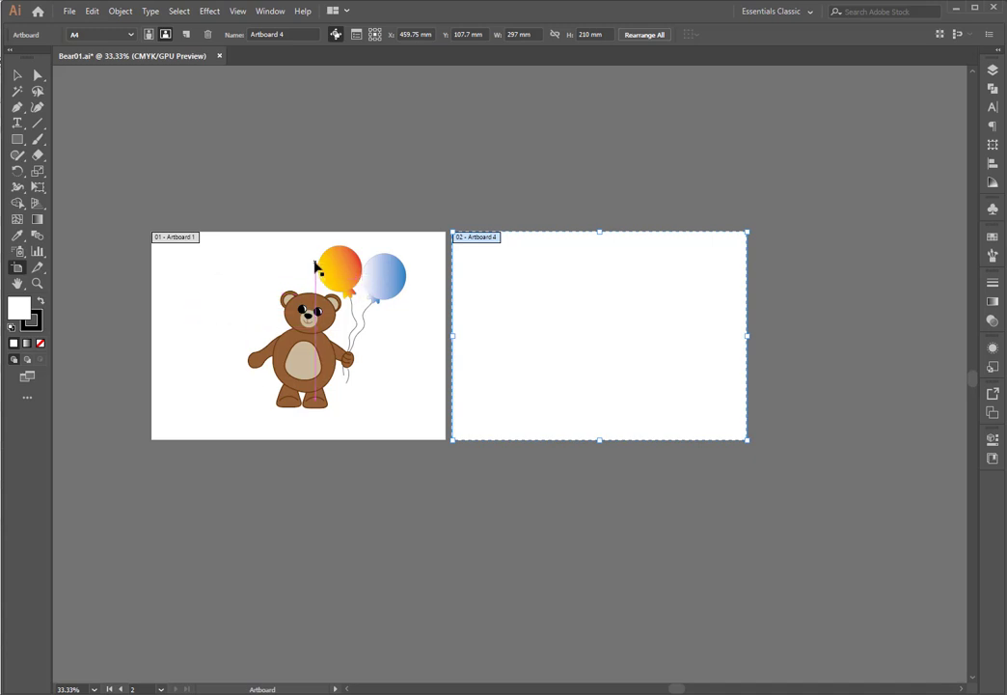
Step: Undo the creation of the new artboard
{"action": "key", "text": "ctrl+z"}
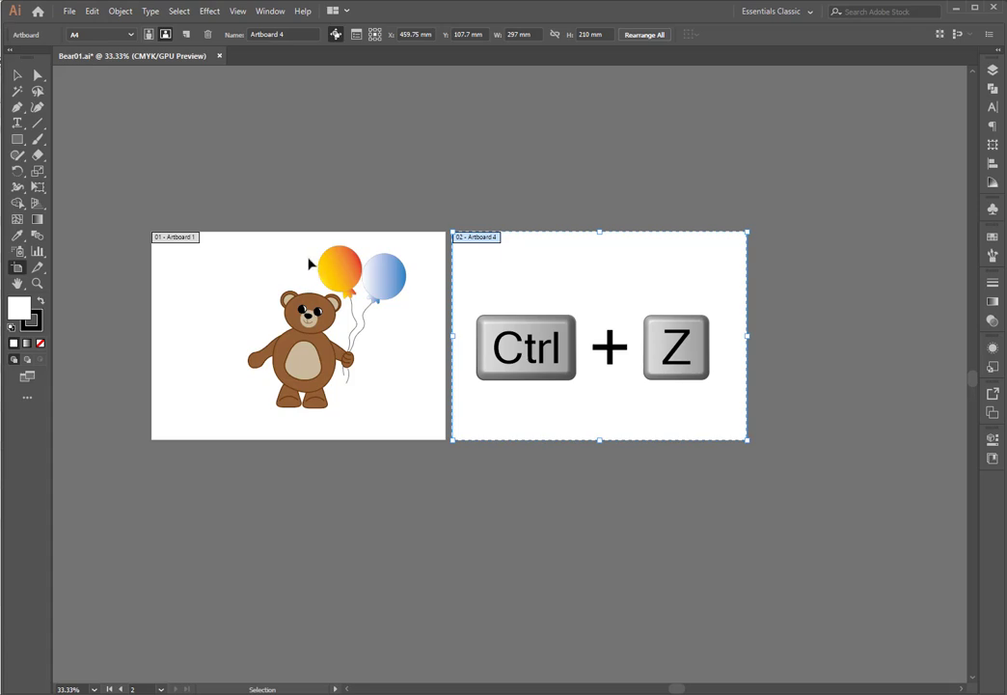
{"action": "left_click", "coordinate": [89, 14]}
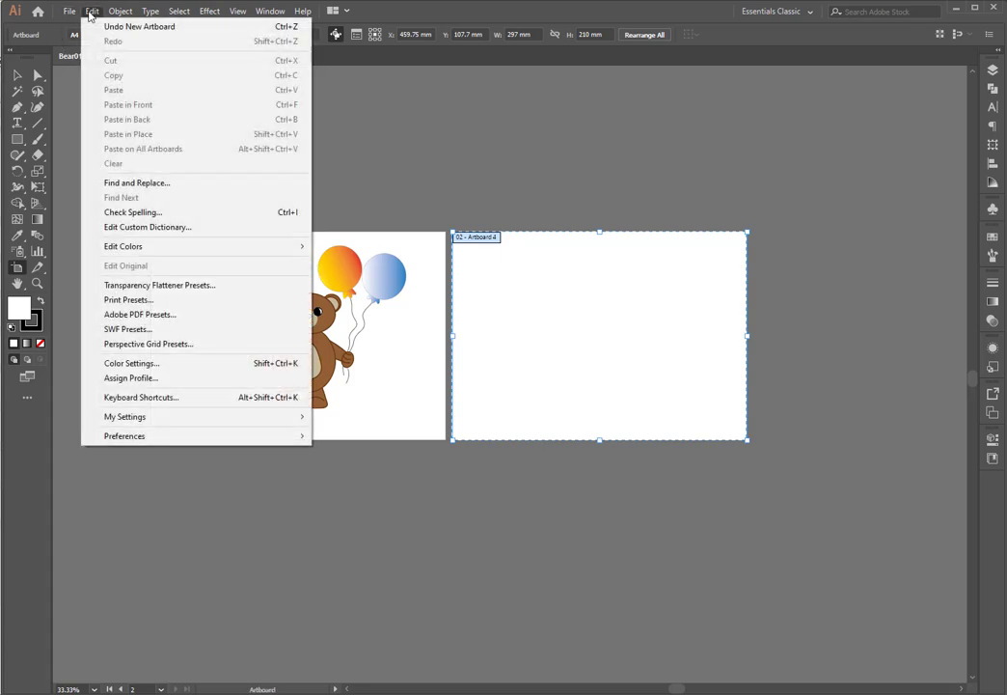
{"action": "left_click", "coordinate": [101, 15]}
{"action": "left_click", "coordinate": [102, 15]}
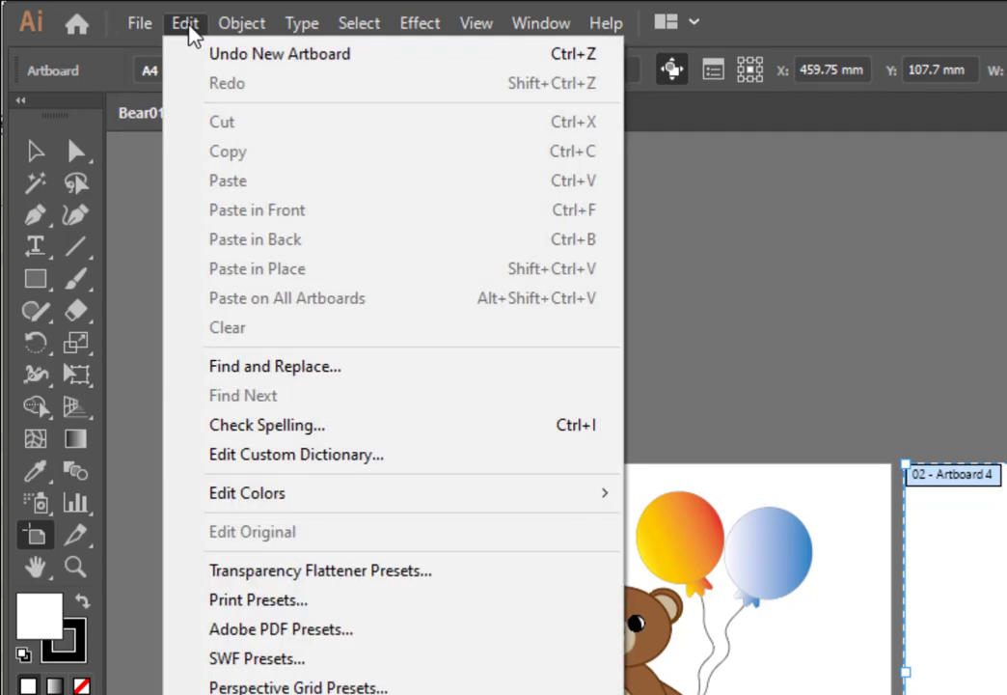
{"action": "mouse_move", "coordinate": [241, 22]}
{"action": "mouse_move", "coordinate": [185, 22]}
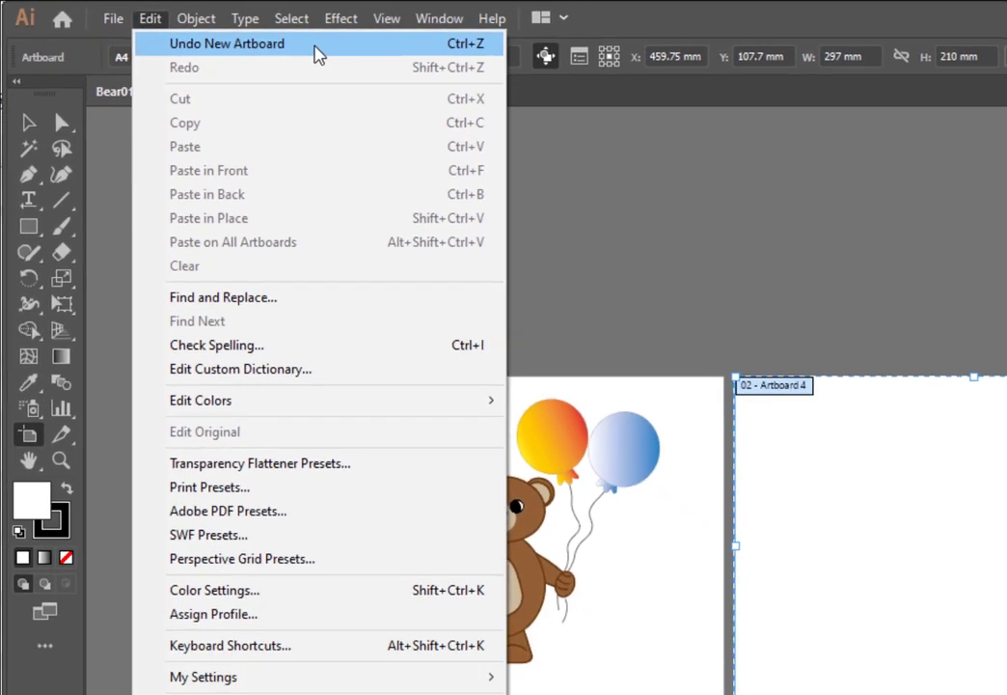
{"action": "left_click", "coordinate": [384, 64]}
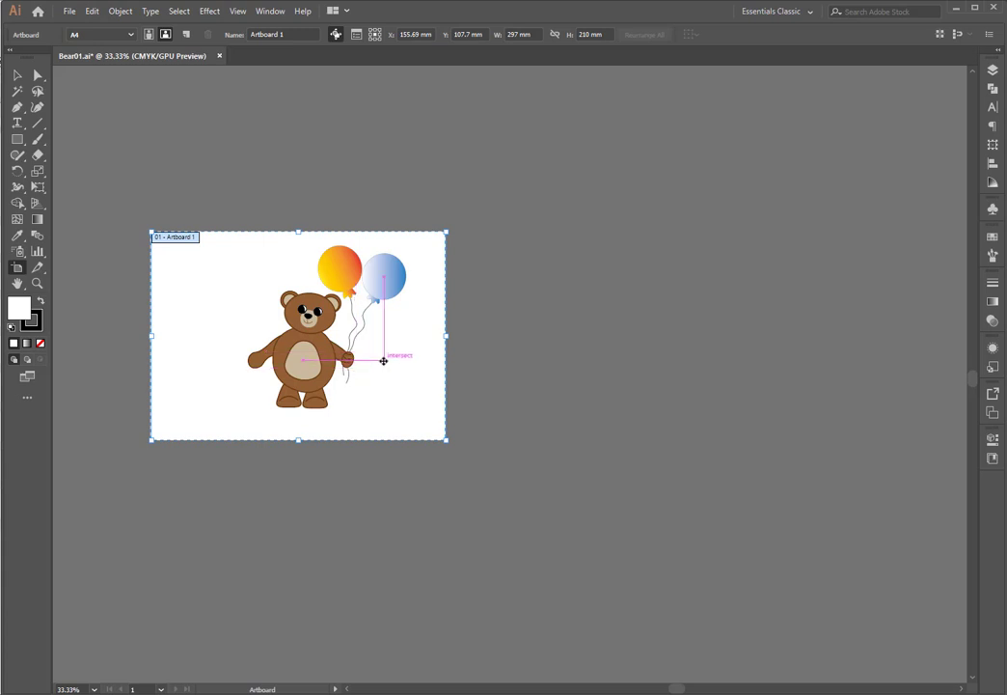
Step: Duplicate Artboard 1 with its bear artwork three times, arranging the four artboards in a two-by-two grid
{"action": "key", "text": "alt"}
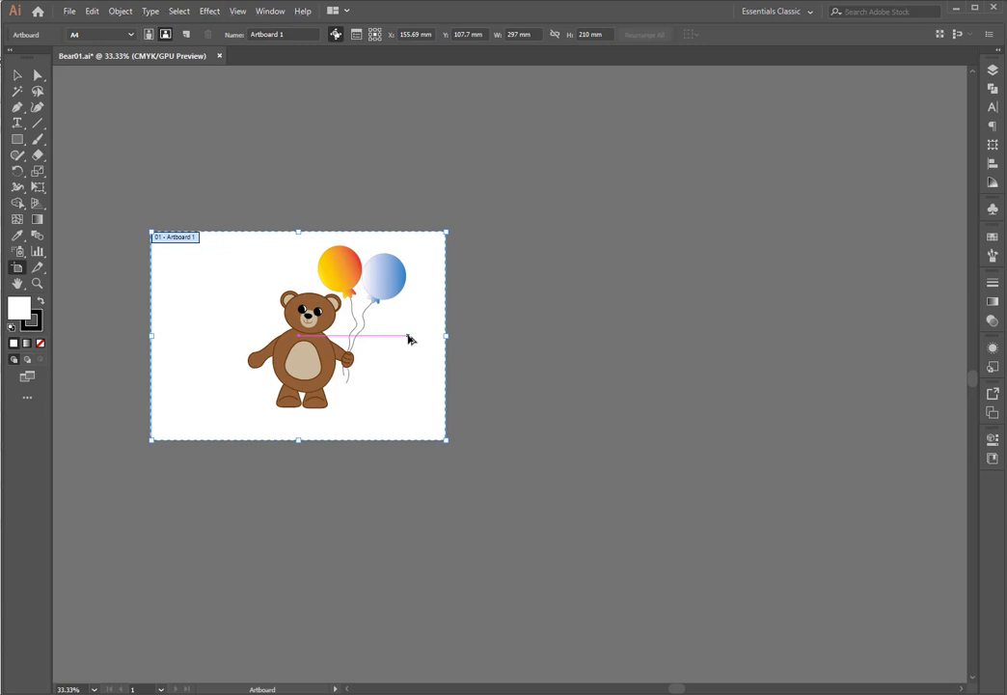
{"action": "left_click_drag", "start_coordinate": [409, 338], "coordinate": [708, 340]}
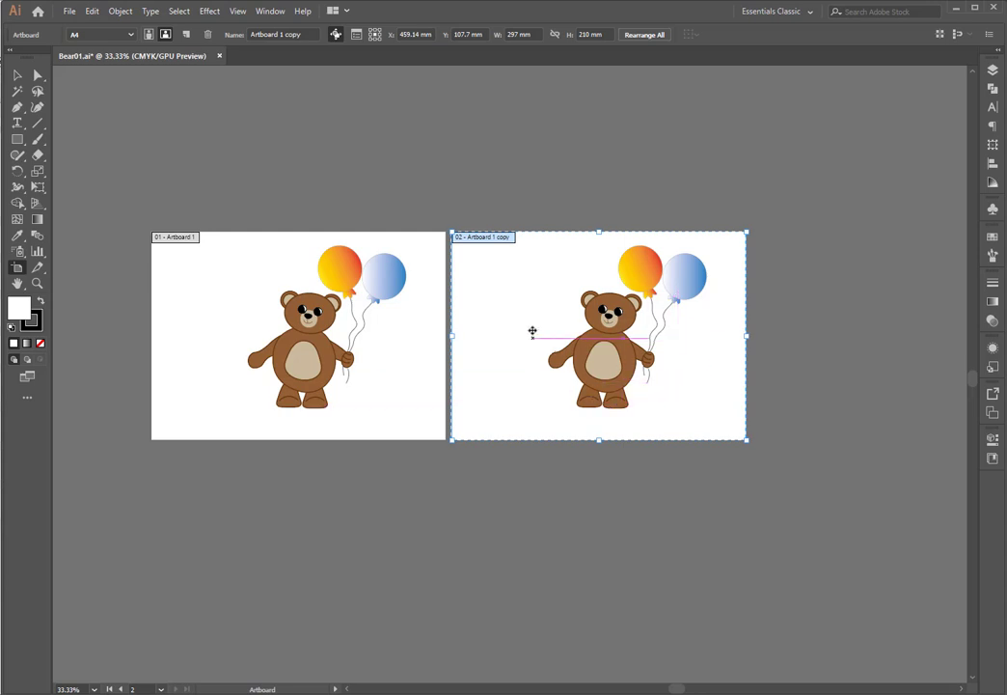
{"action": "scroll", "coordinate": [519, 337], "scroll_direction": "down", "scroll_amount": 5}
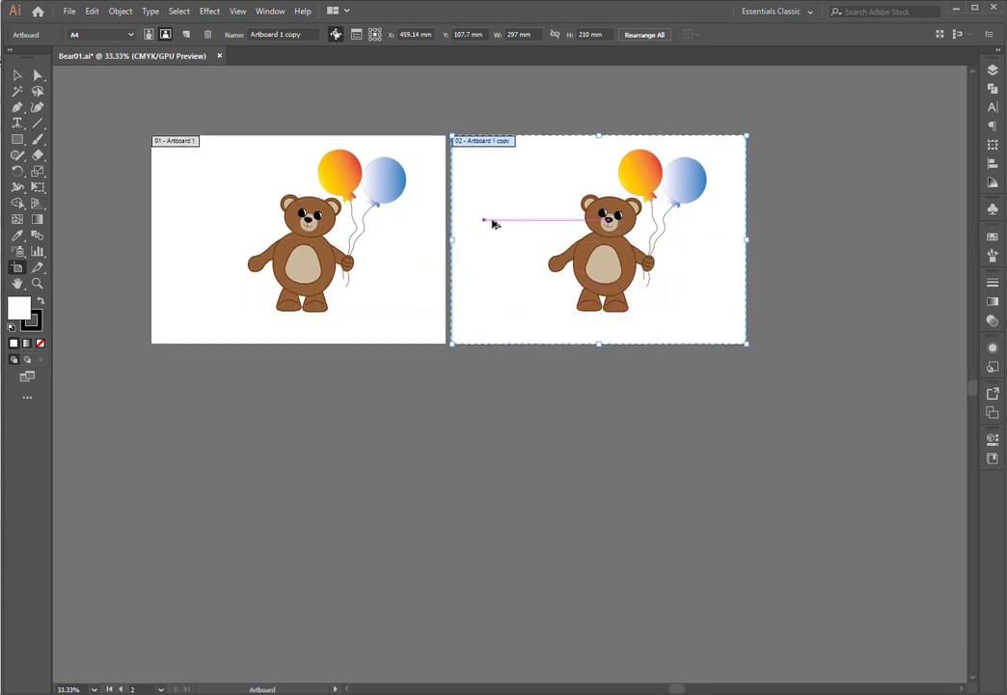
{"action": "left_click_drag", "start_coordinate": [515, 209], "coordinate": [243, 421]}
{"action": "left_click_drag", "start_coordinate": [366, 457], "coordinate": [691, 470]}
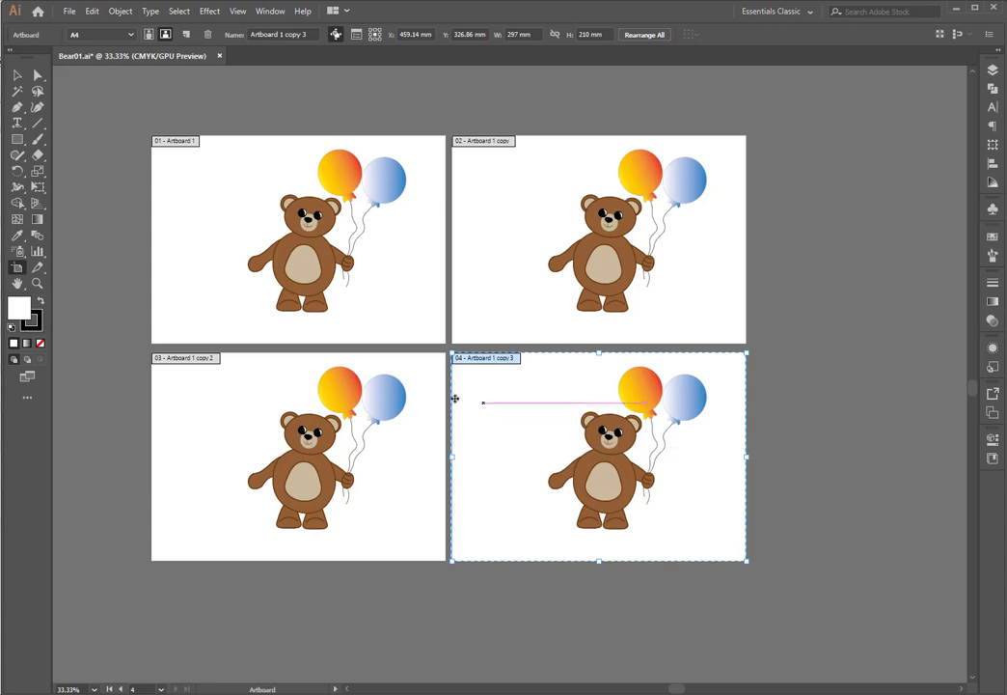
{"action": "left_click", "coordinate": [340, 397]}
{"action": "left_click", "coordinate": [511, 267]}
{"action": "left_click", "coordinate": [371, 277]}
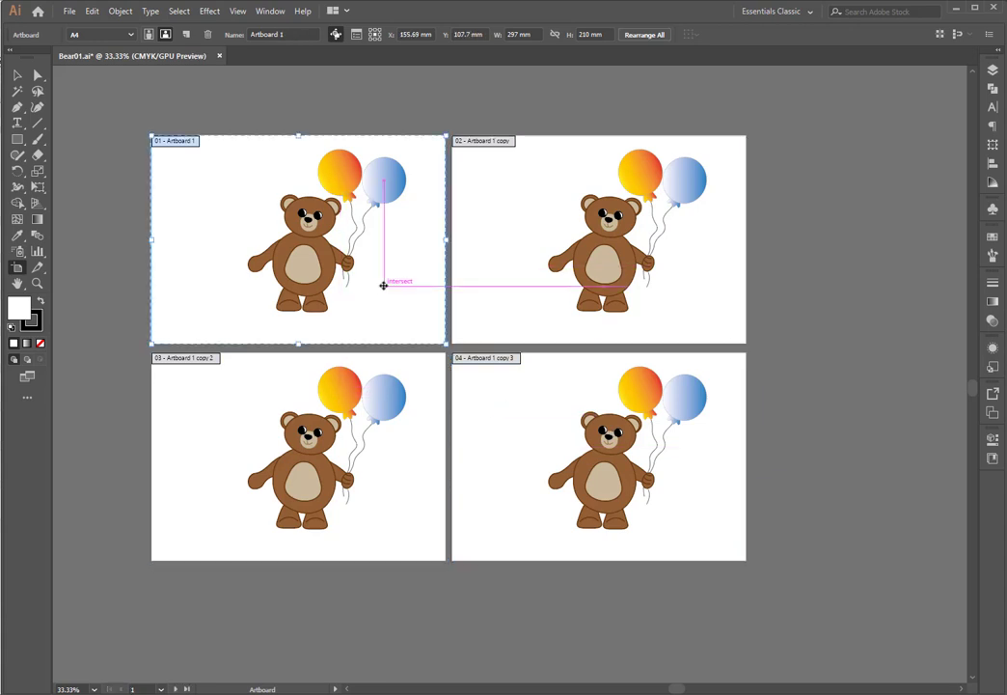
{"action": "left_click", "coordinate": [515, 240]}
{"action": "left_click", "coordinate": [394, 277]}
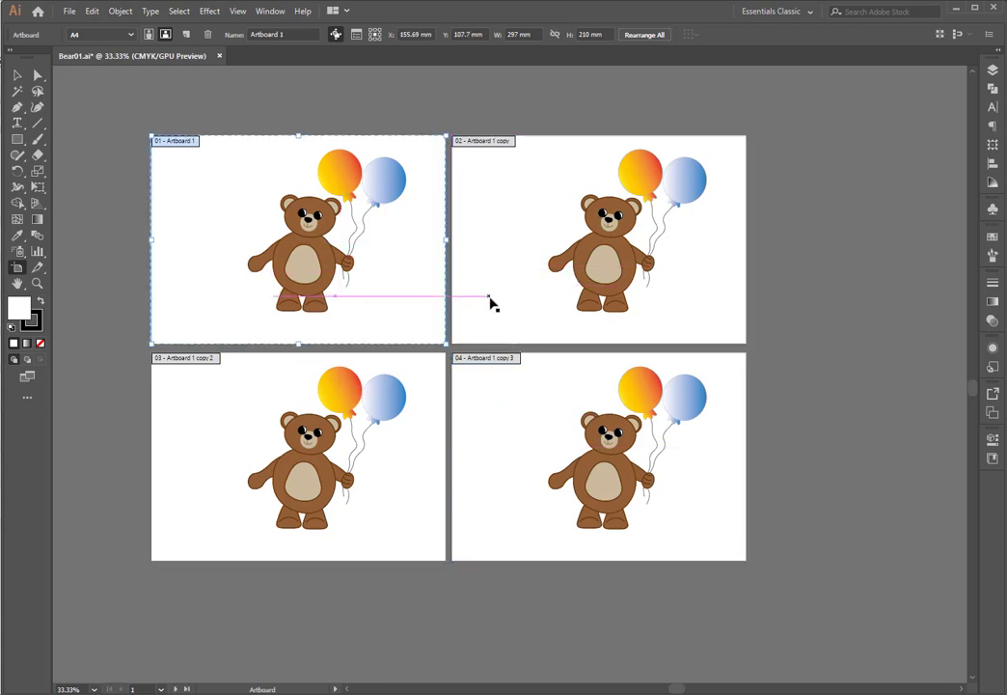
{"action": "left_click", "coordinate": [491, 304]}
{"action": "left_click", "coordinate": [417, 307]}
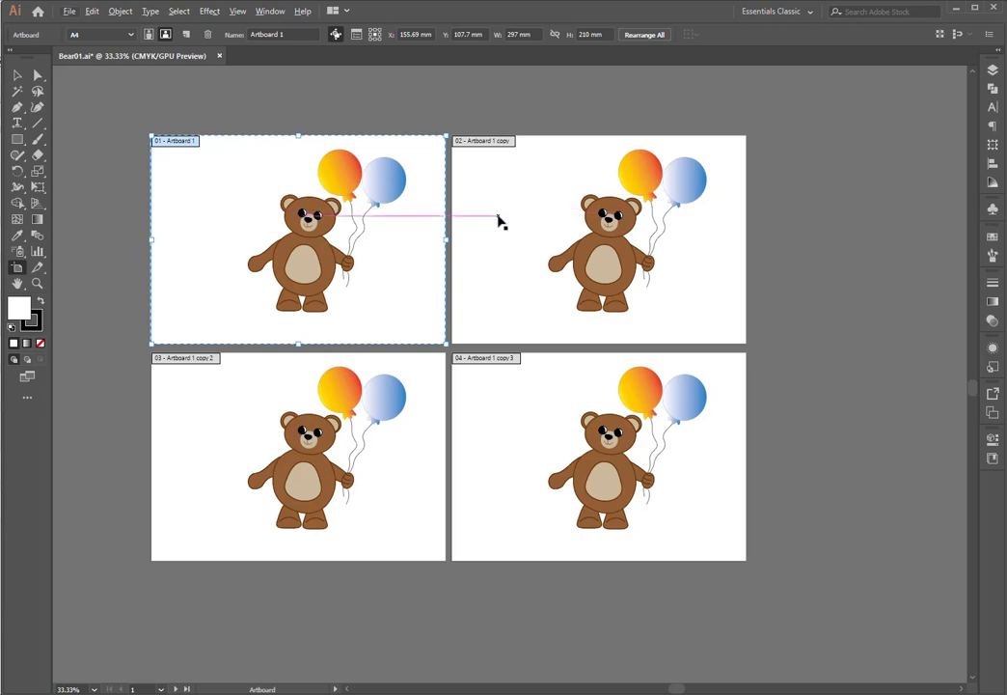
Step: Delete the bear and balloon artwork from the three duplicated artboards
{"action": "left_click", "coordinate": [18, 75]}
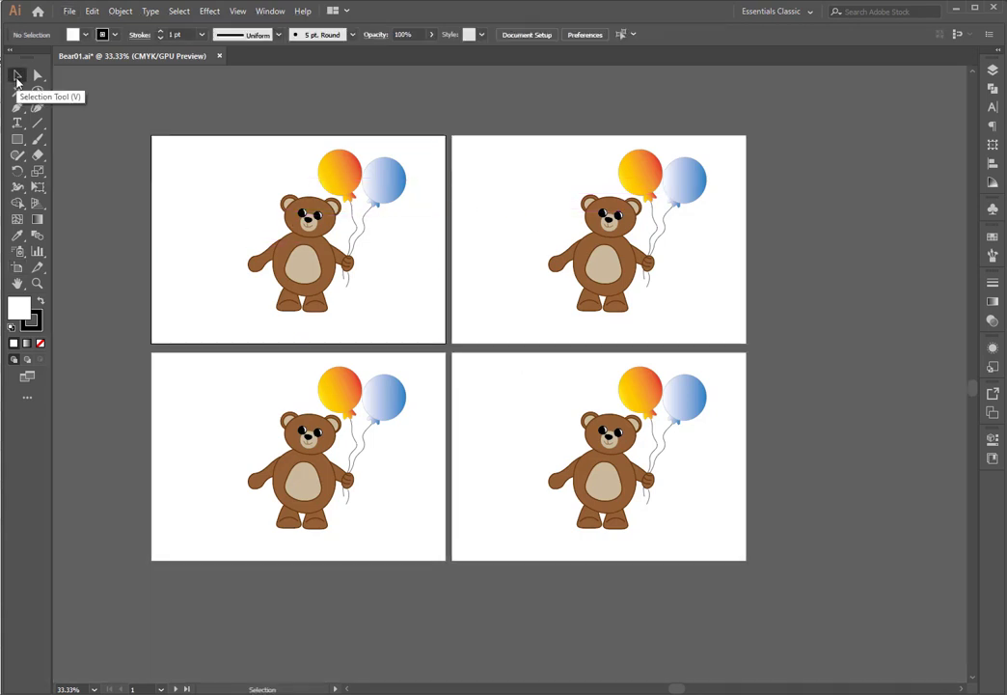
{"action": "left_click_drag", "start_coordinate": [762, 241], "coordinate": [539, 495]}
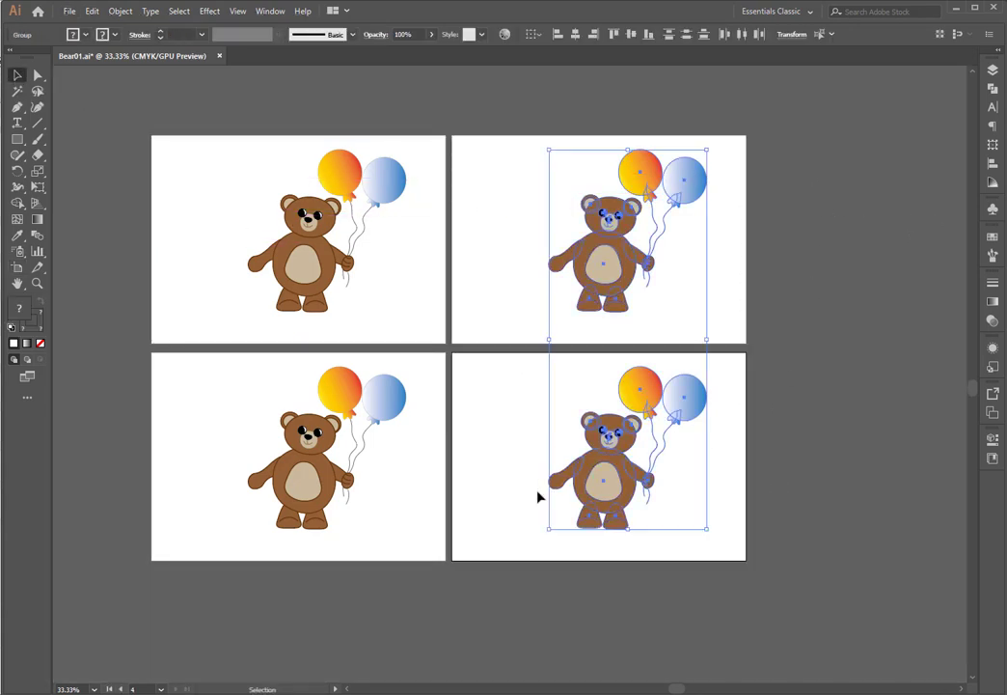
{"action": "key", "text": "Delete"}
{"action": "left_click_drag", "start_coordinate": [425, 470], "coordinate": [350, 454]}
{"action": "key", "text": "Delete"}
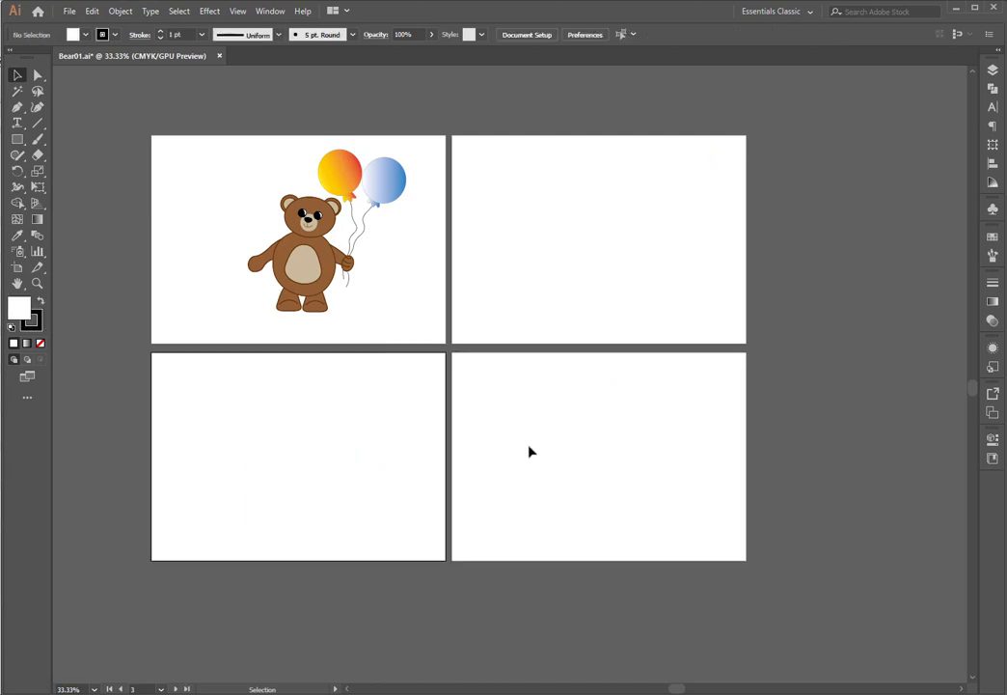
Step: Delete the three emptied artboard copies, keeping only Artboard 1, and return to the Selection tool
{"action": "left_click", "coordinate": [17, 267]}
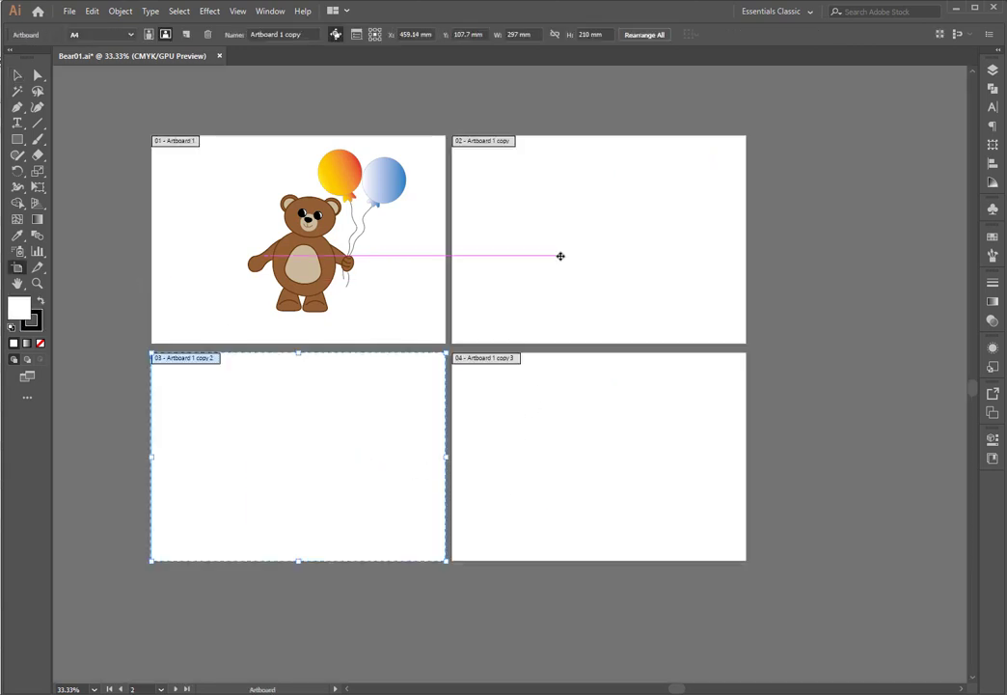
{"action": "left_click", "coordinate": [559, 254]}
{"action": "key", "text": "Delete"}
{"action": "left_click", "coordinate": [611, 428]}
{"action": "key", "text": "Delete"}
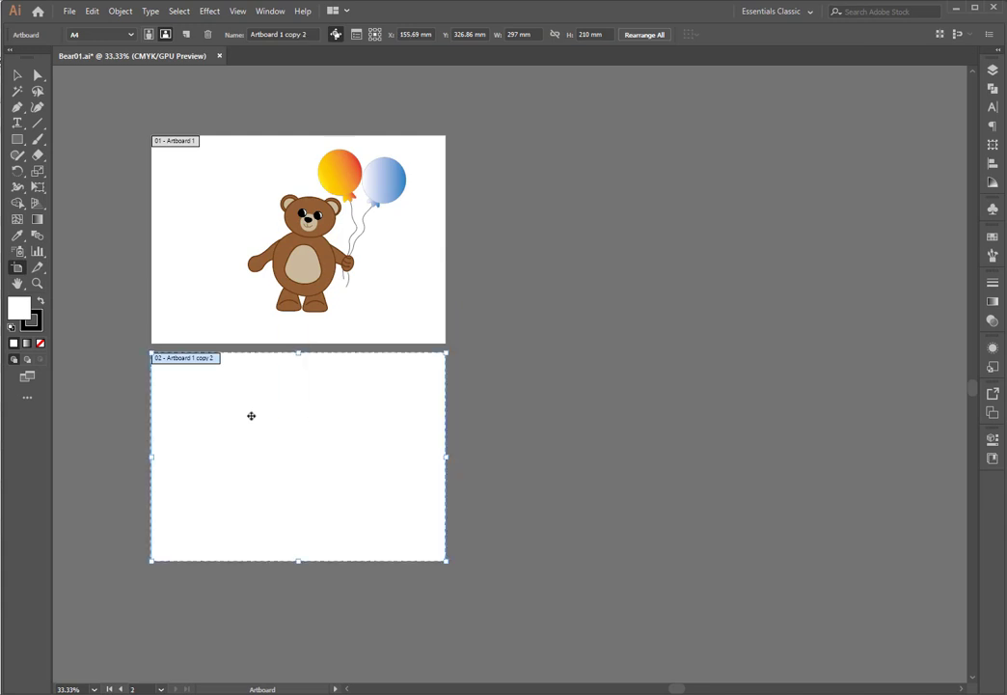
{"action": "key", "text": "Delete"}
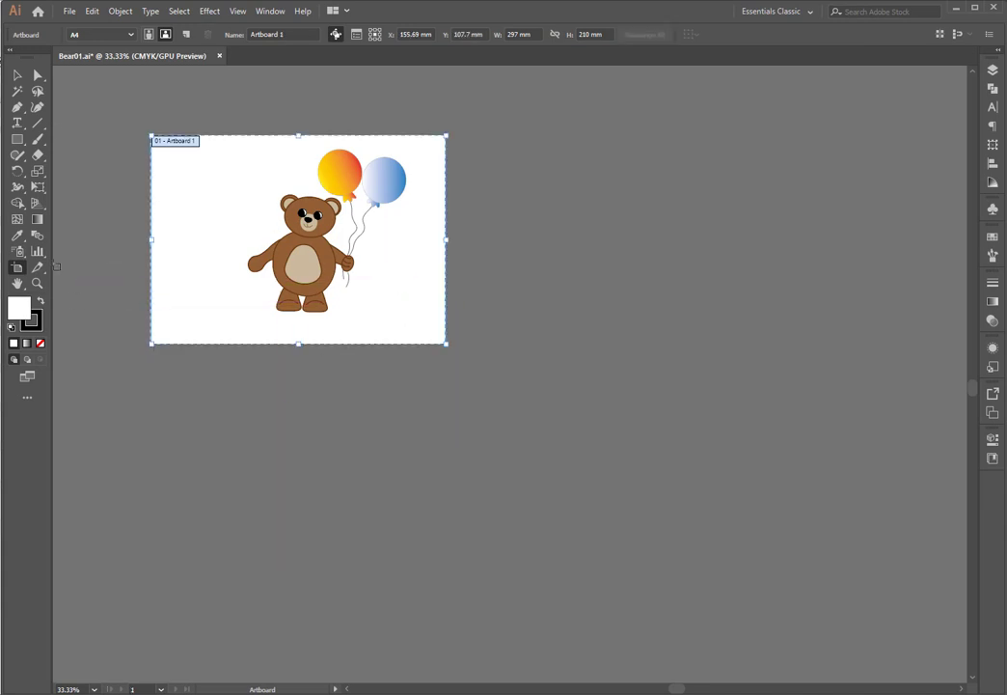
{"action": "left_click", "coordinate": [18, 74]}
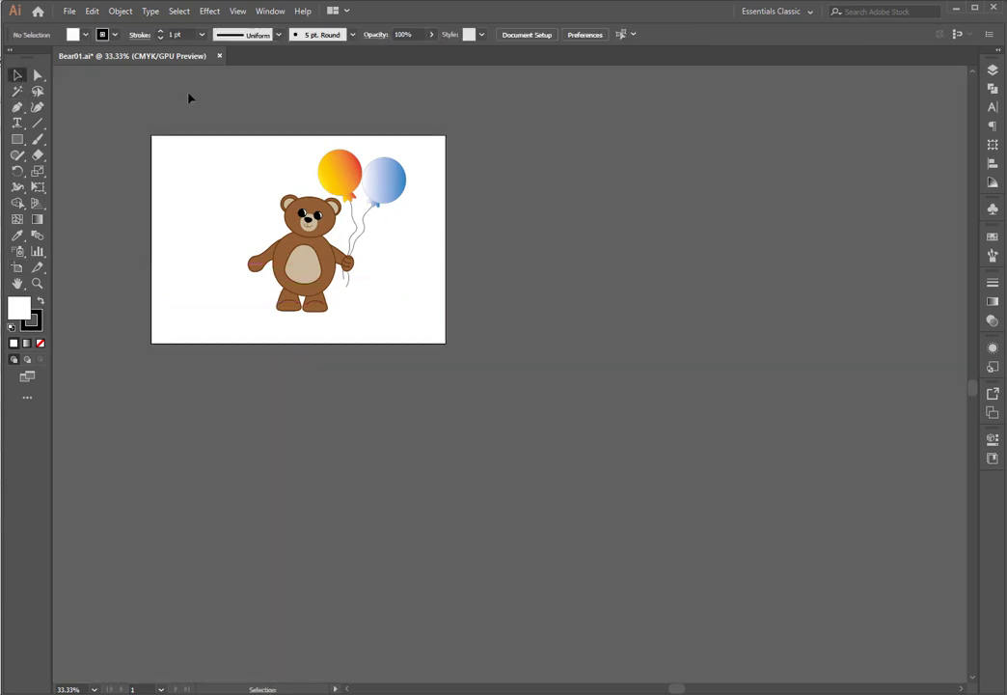
Step: Draw a second artboard of about 291 × 210 mm to the right of Artboard 1, with top edges aligned
{"action": "left_click", "coordinate": [16, 270]}
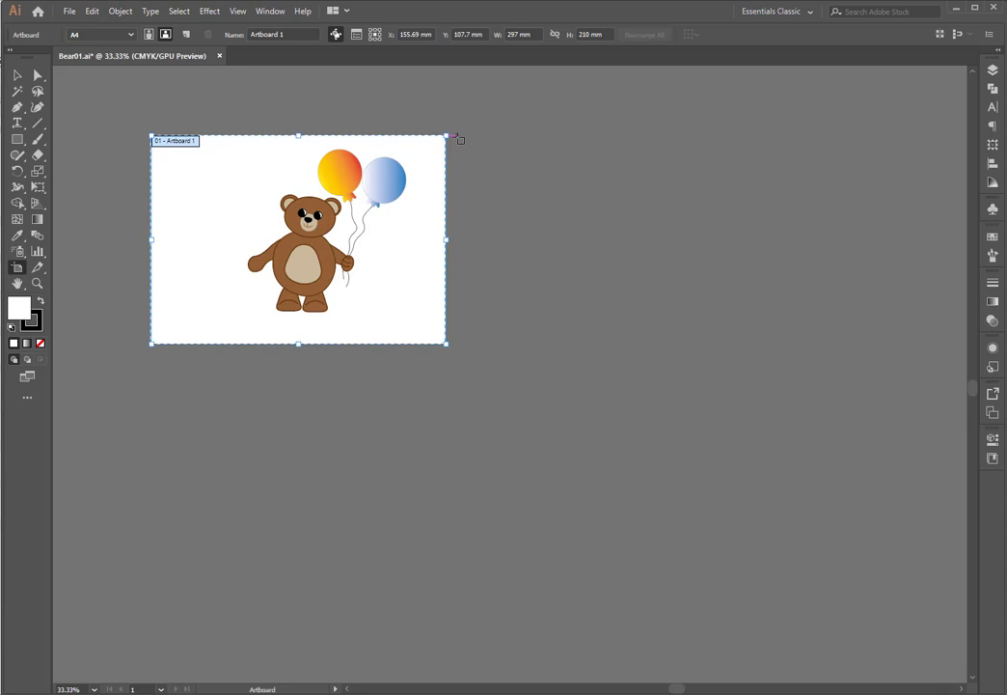
{"action": "left_click_drag", "start_coordinate": [456, 136], "coordinate": [456, 136]}
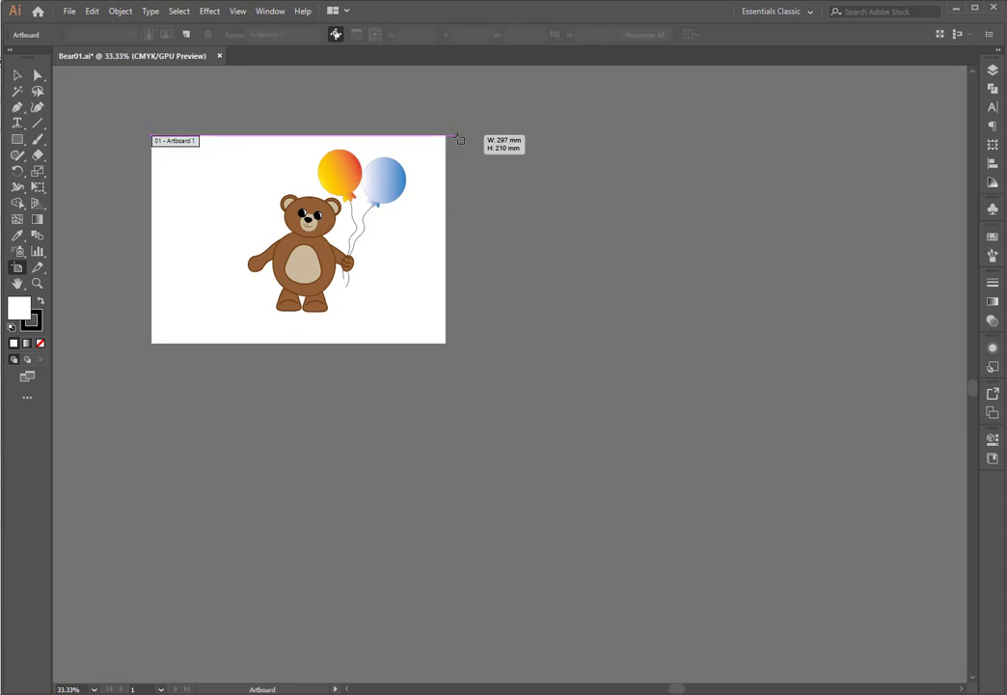
{"action": "left_click_drag", "start_coordinate": [456, 136], "coordinate": [753, 317]}
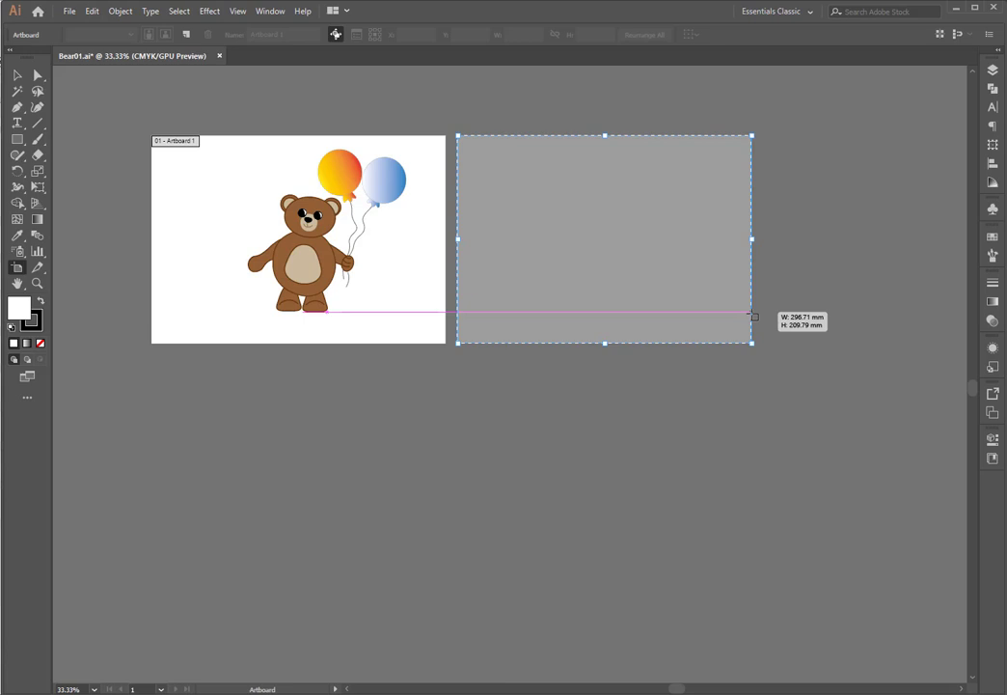
{"action": "left_click_drag", "start_coordinate": [753, 316], "coordinate": [748, 343]}
Step: Move the new artboard below Artboard 1 with left edges aligned and widen it to 297 mm
{"action": "left_click_drag", "start_coordinate": [655, 167], "coordinate": [352, 387]}
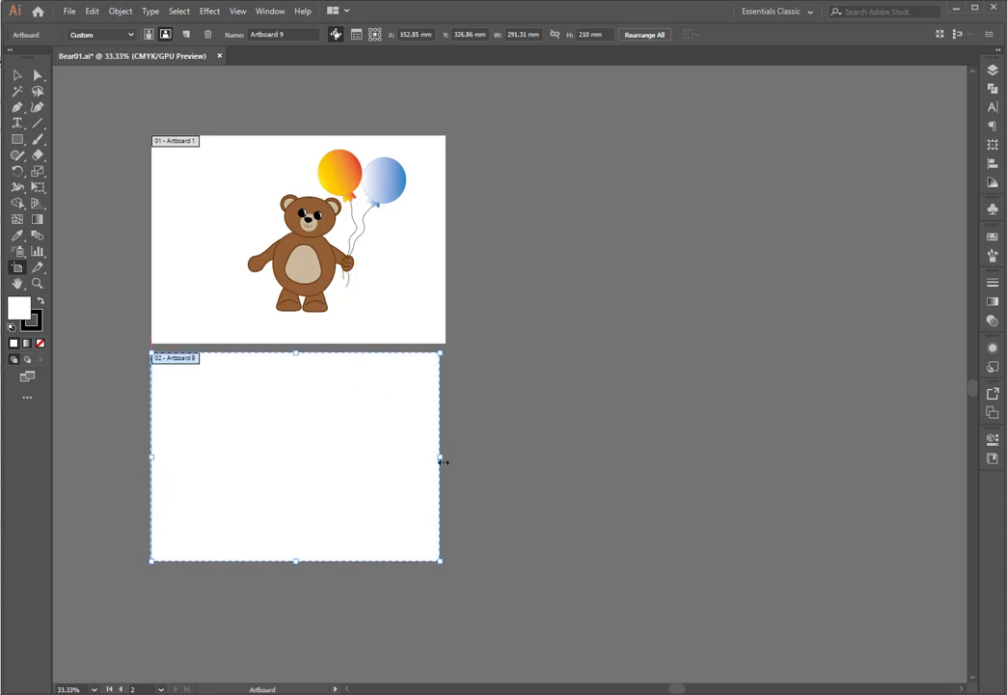
{"action": "mouse_move", "coordinate": [440, 454]}
{"action": "left_mouse_down"}
{"action": "mouse_move", "coordinate": [451, 456]}
{"action": "mouse_move", "coordinate": [441, 451]}
{"action": "left_mouse_up"}
Step: Place the new artboard to the right of Artboard 1 and snap its top and bottom edges to Artboard 1's using smart guides
{"action": "left_click_drag", "start_coordinate": [304, 361], "coordinate": [640, 196]}
{"action": "mouse_move", "coordinate": [605, 343]}
{"action": "left_mouse_down"}
{"action": "mouse_move", "coordinate": [607, 334]}
{"action": "mouse_move", "coordinate": [607, 343]}
{"action": "left_mouse_up"}
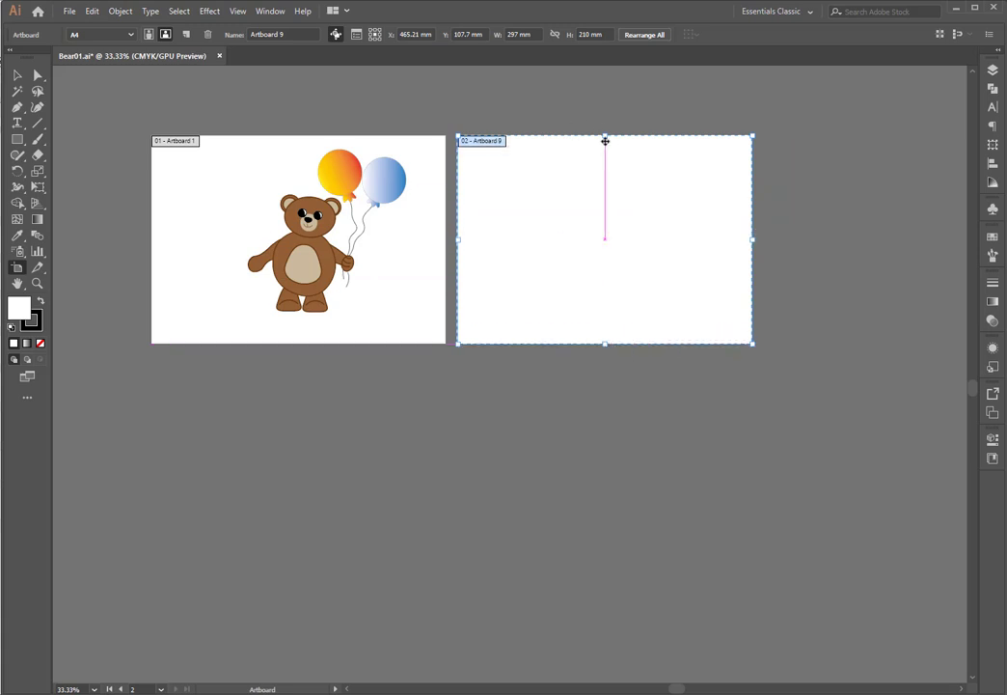
{"action": "left_click_drag", "start_coordinate": [604, 136], "coordinate": [605, 138]}
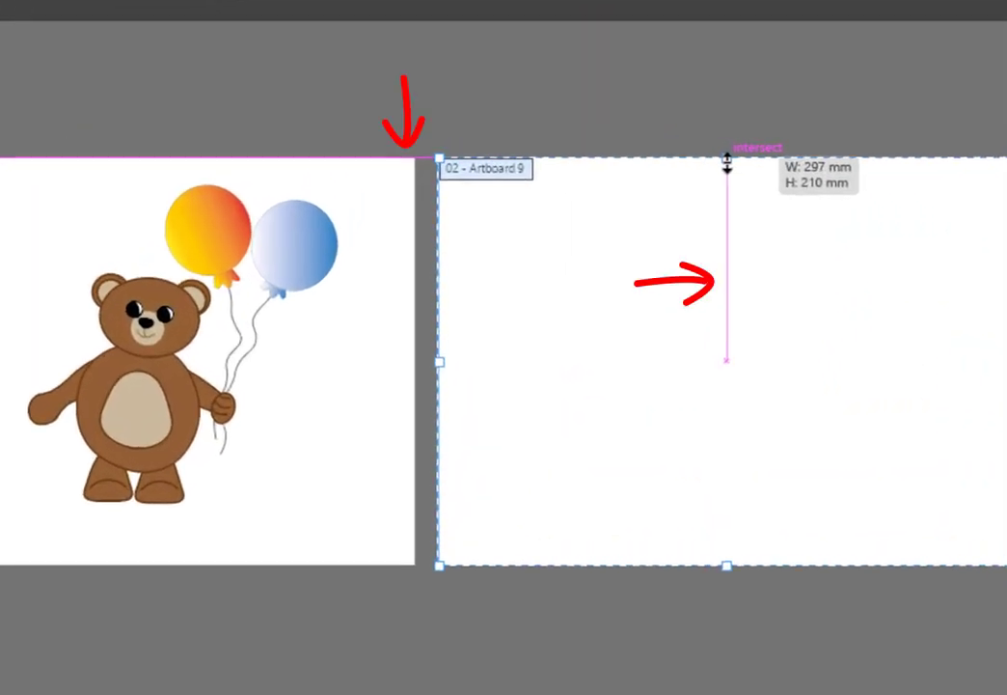
{"action": "left_click_drag", "start_coordinate": [726, 164], "coordinate": [727, 164]}
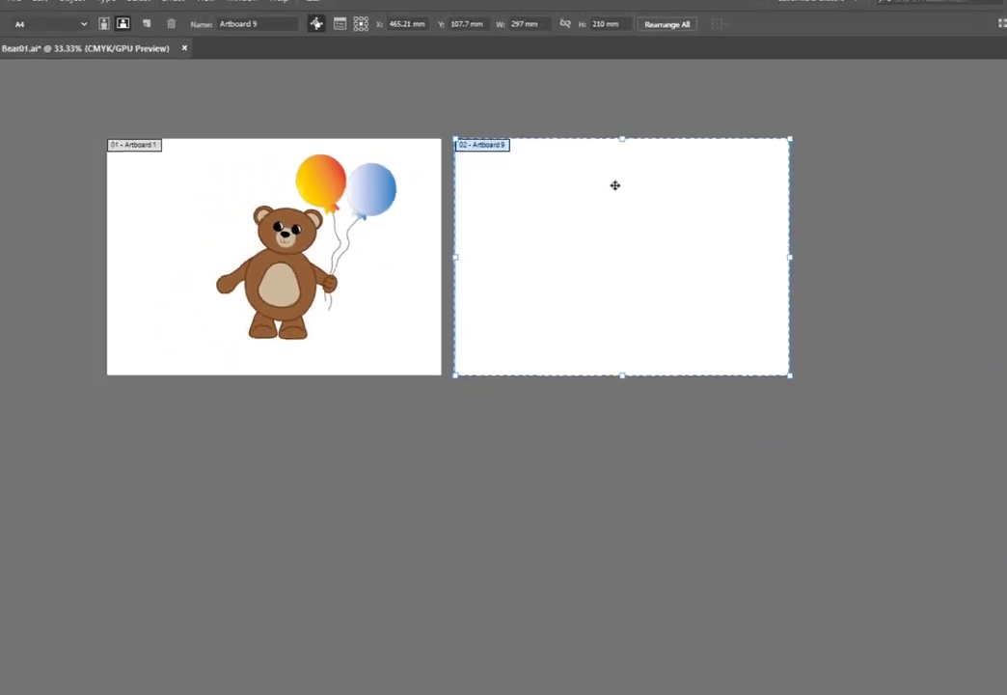
Step: Move the blank artboard beneath Artboard 1, then return it to Artboard 1's right side with a narrow gap and top edges aligned
{"action": "left_click_drag", "start_coordinate": [727, 292], "coordinate": [743, 348]}
{"action": "left_click_drag", "start_coordinate": [612, 232], "coordinate": [289, 390]}
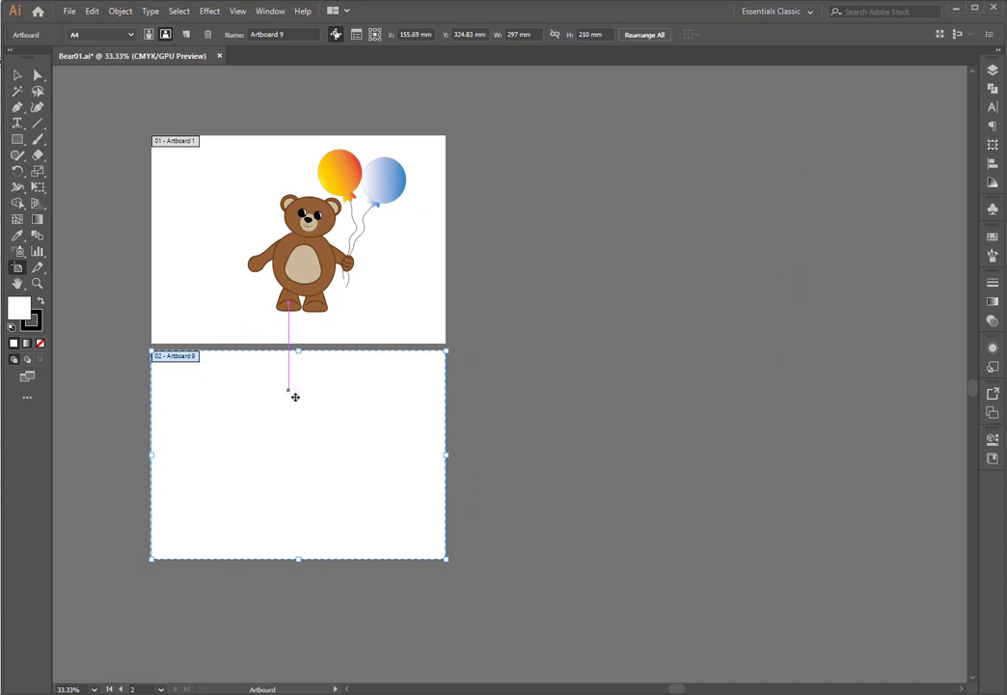
{"action": "left_click", "coordinate": [211, 211]}
{"action": "left_click", "coordinate": [252, 428]}
{"action": "left_click_drag", "start_coordinate": [279, 389], "coordinate": [579, 193]}
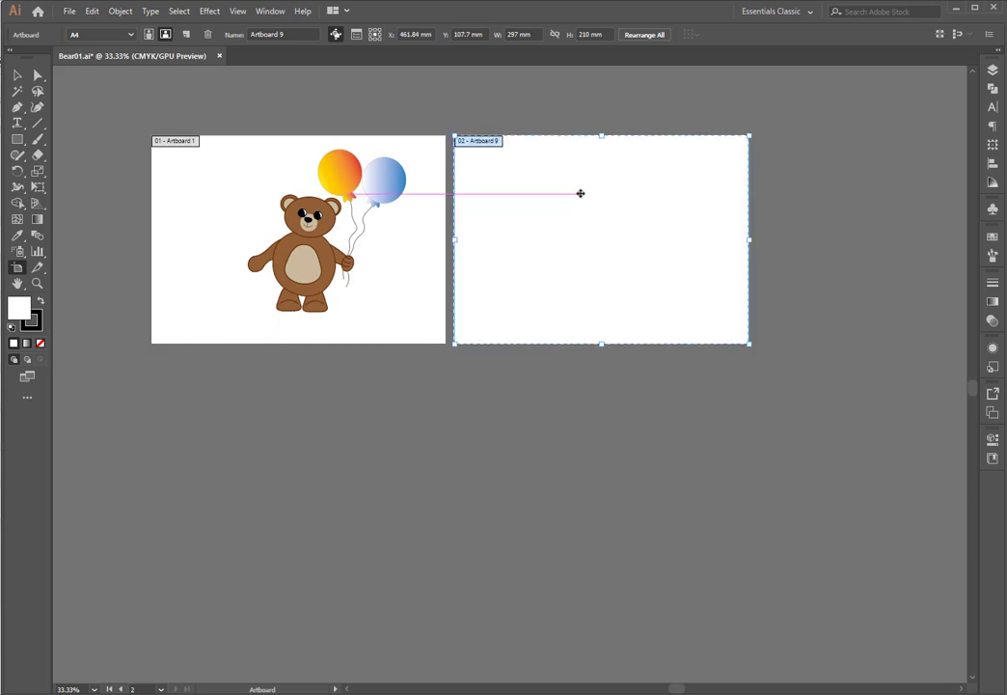
Step: Exit artboard editing, reactivate the Artboard tool, and exit again by switching to the Selection tool
{"action": "scroll", "coordinate": [574, 286], "scroll_direction": "up", "scroll_amount": 5}
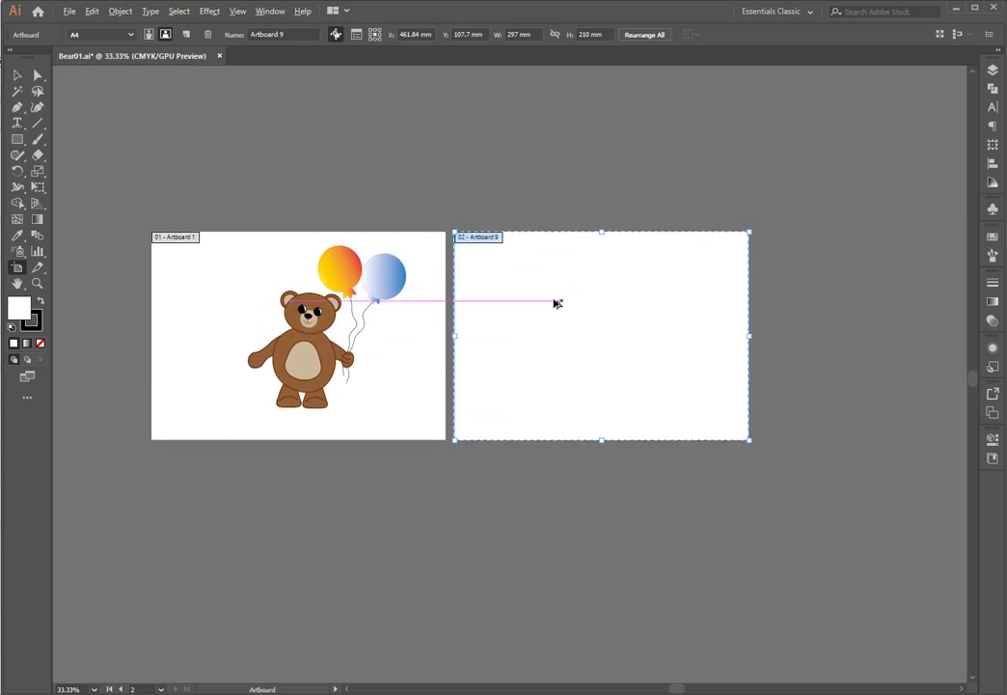
{"action": "scroll", "coordinate": [556, 301], "scroll_direction": "up", "scroll_amount": 1}
{"action": "left_click_drag", "start_coordinate": [448, 366], "coordinate": [564, 314]}
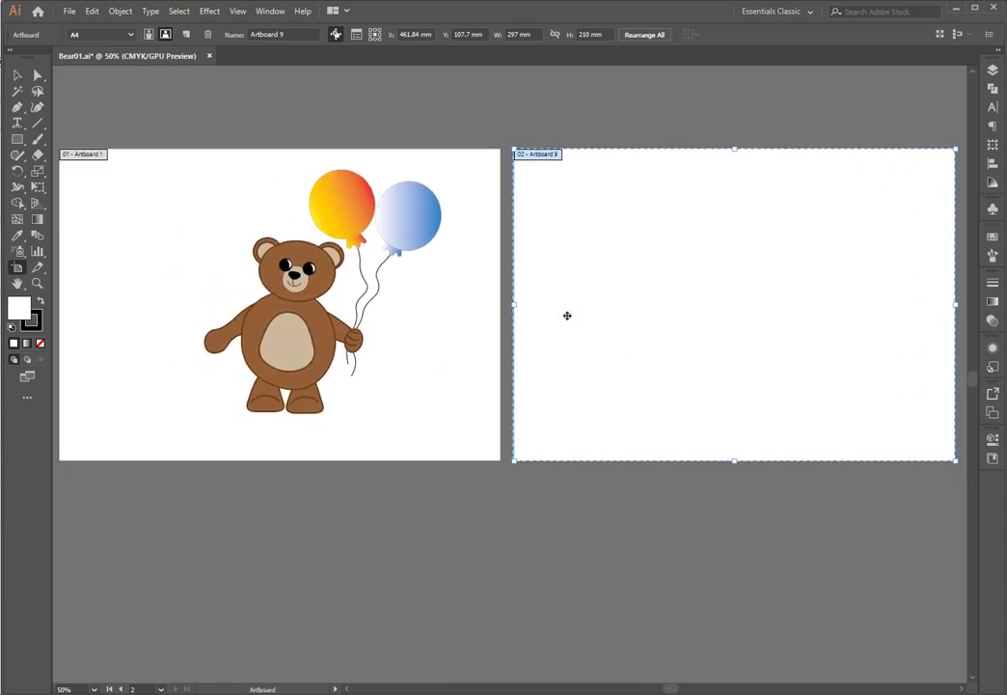
{"action": "key", "text": "Escape"}
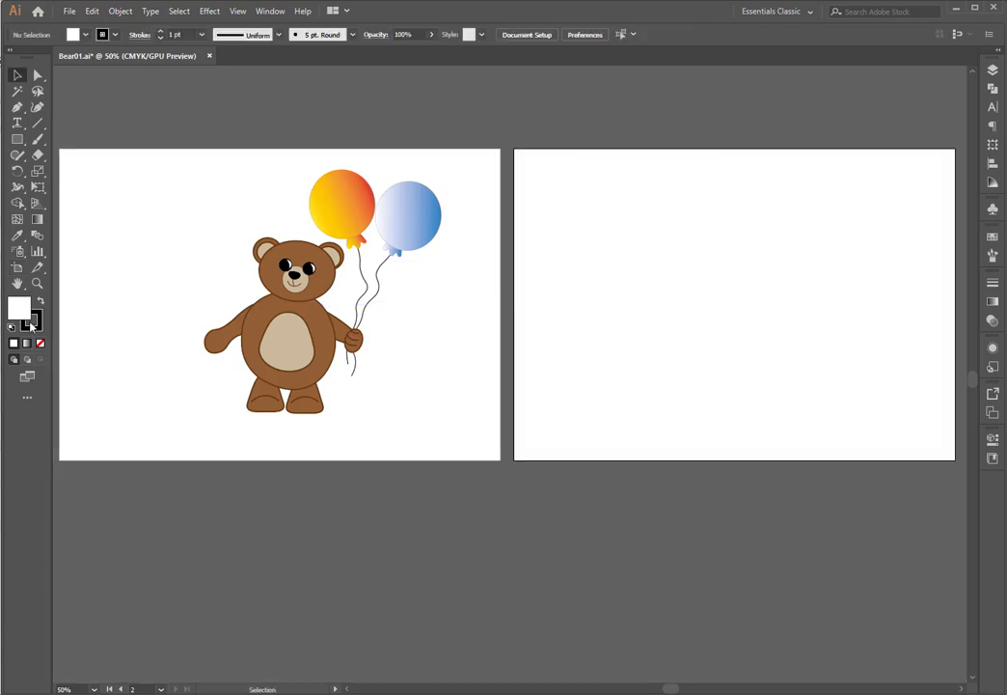
{"action": "left_click", "coordinate": [17, 268]}
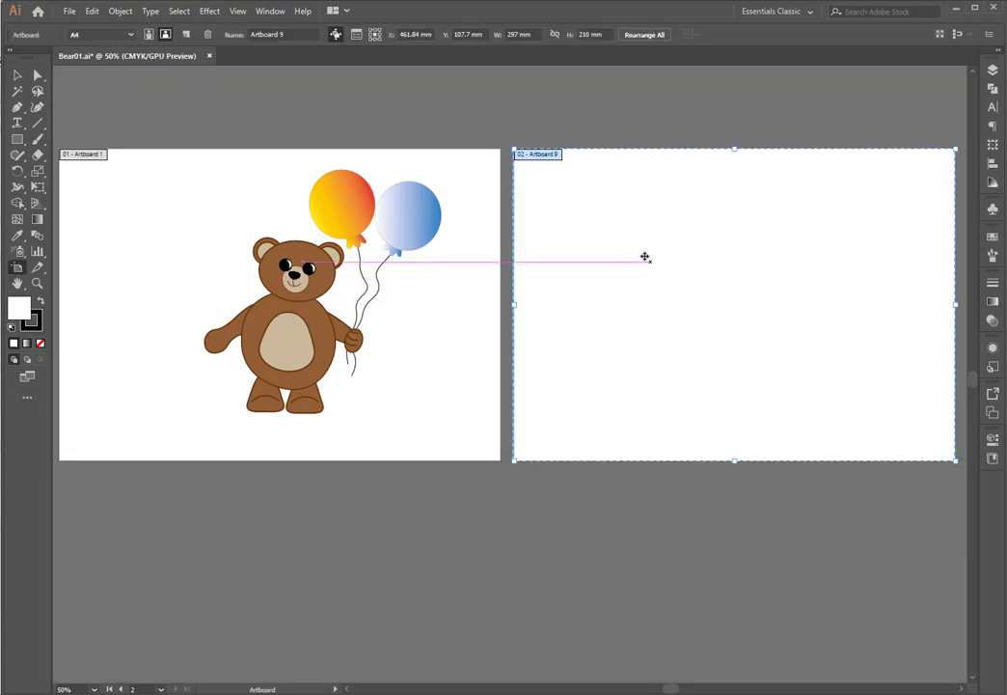
{"action": "scroll", "coordinate": [585, 247], "scroll_direction": "down", "scroll_amount": 1}
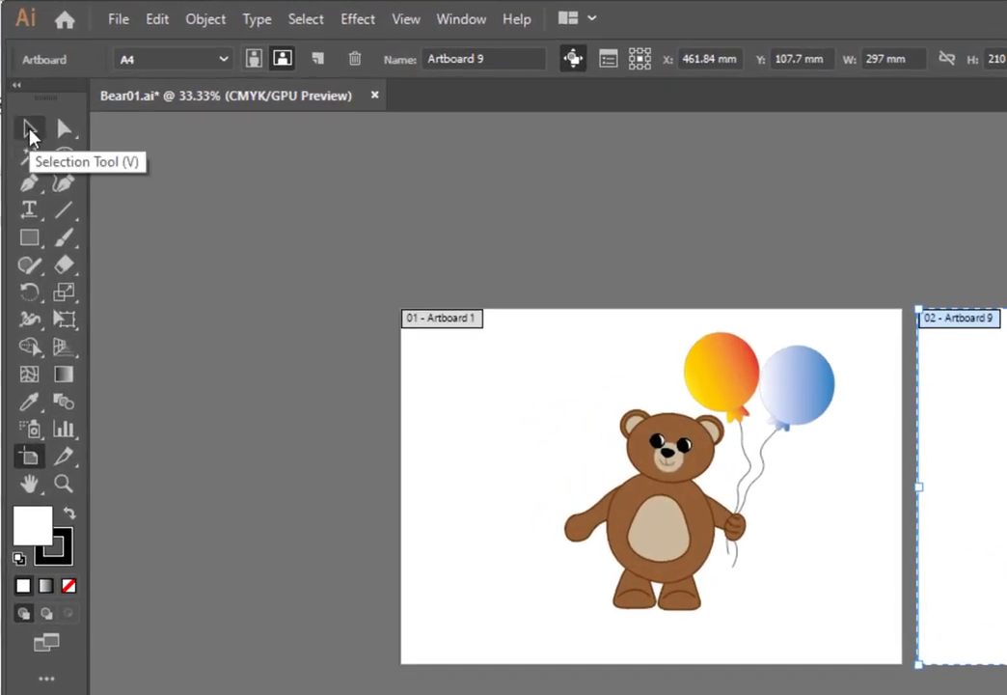
{"action": "left_click", "coordinate": [30, 132]}
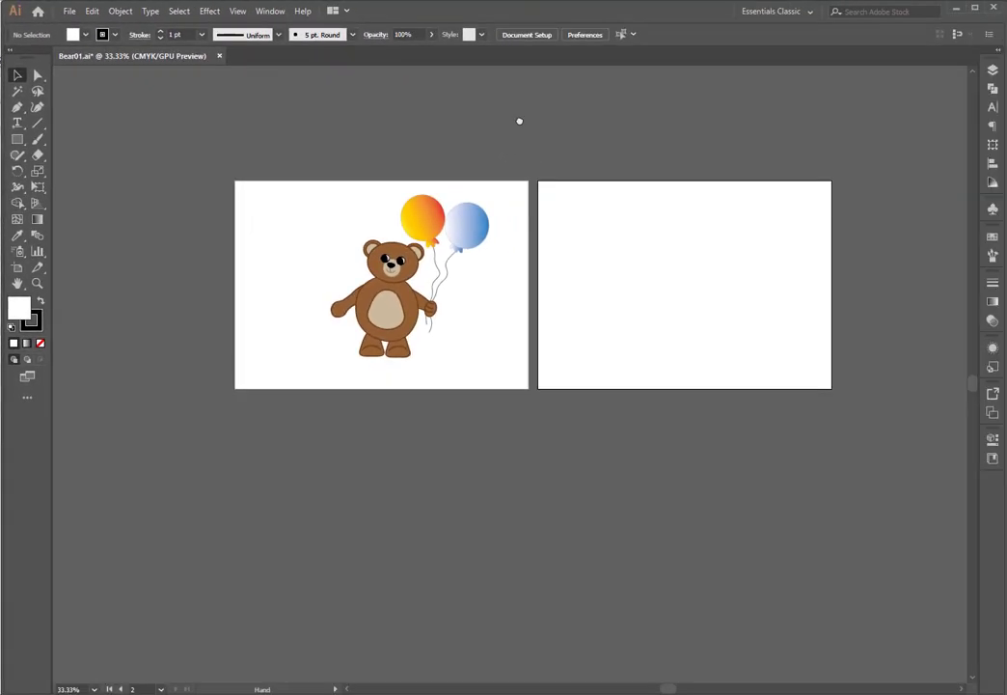
{"action": "key", "text": "ctrl+equal"}
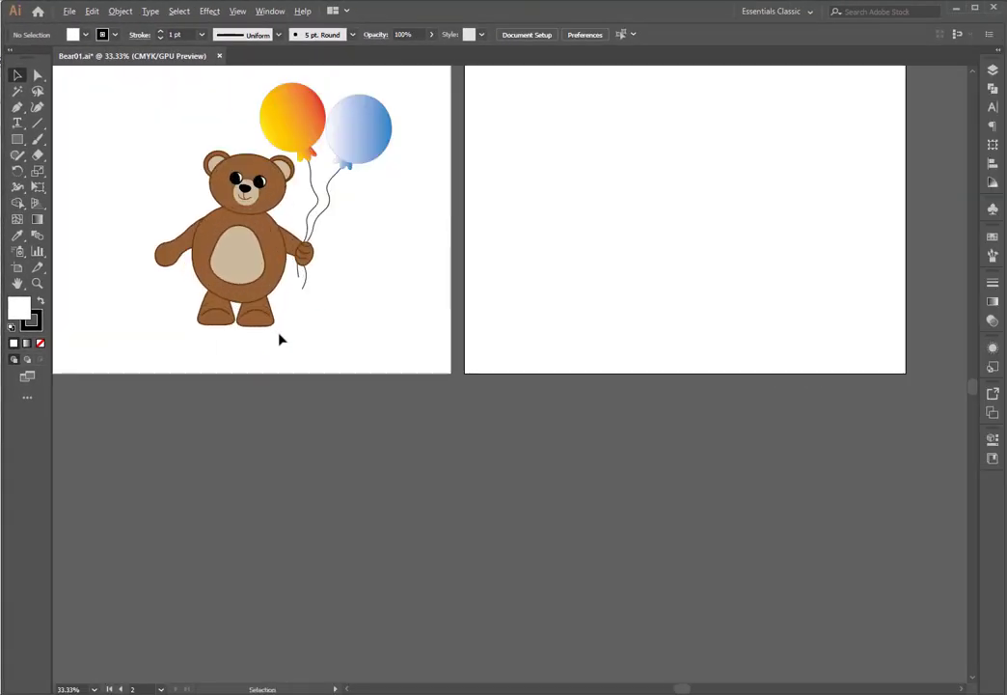
{"action": "scroll", "coordinate": [319, 404], "scroll_direction": "up", "scroll_amount": 3}
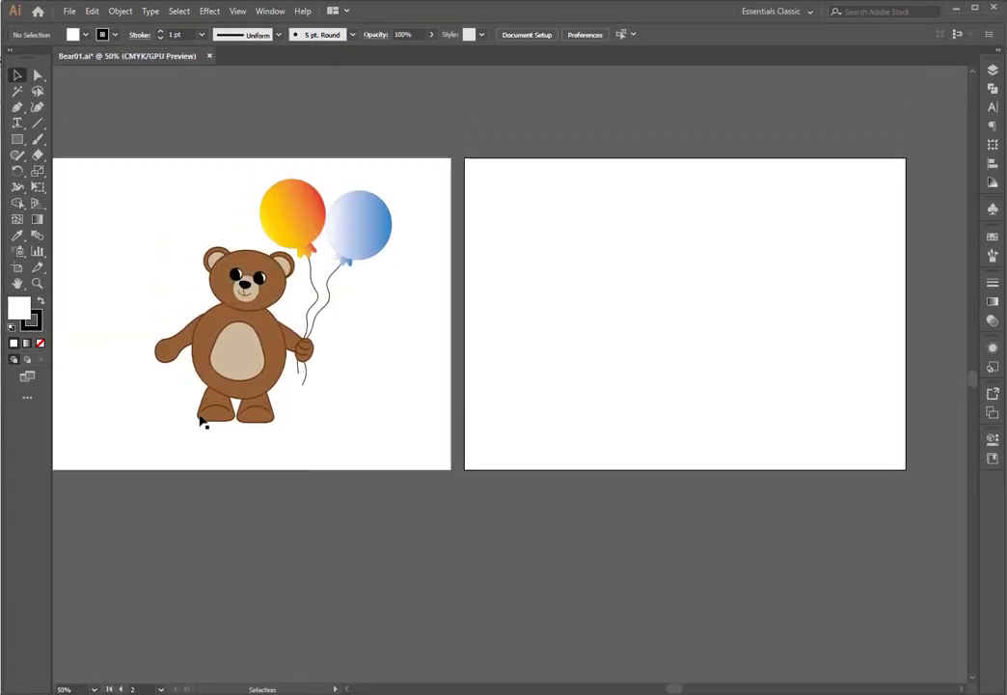
{"action": "left_click_drag", "start_coordinate": [243, 124], "coordinate": [287, 58]}
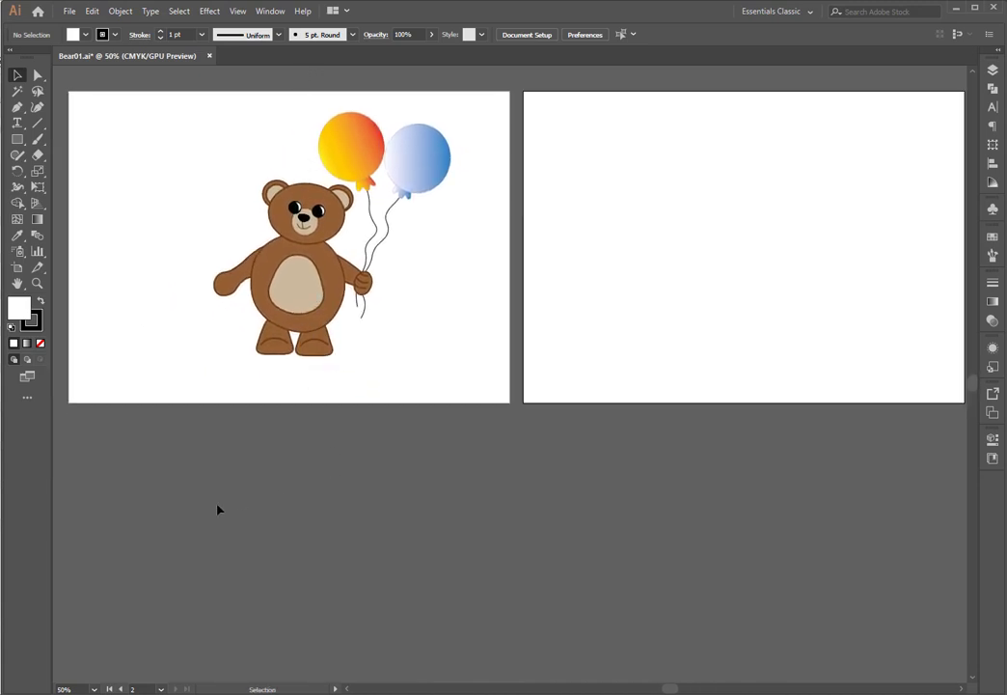